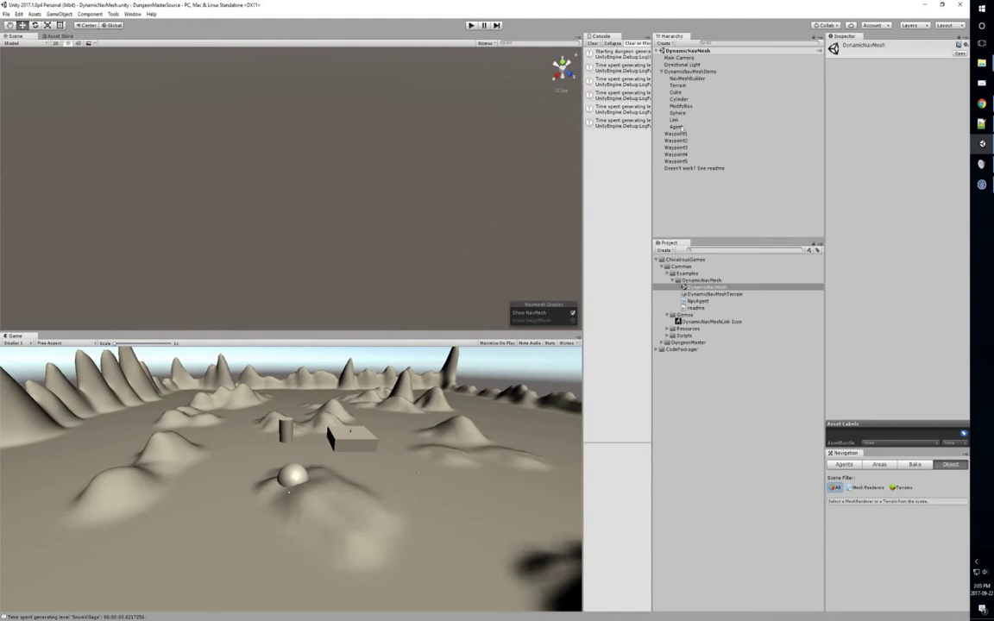
- Frame the DynamicNavMeshItems group in the scene and examine its cube, cylinder, sphere and builder bounds on the terrain
click(361, 162)
key(f)
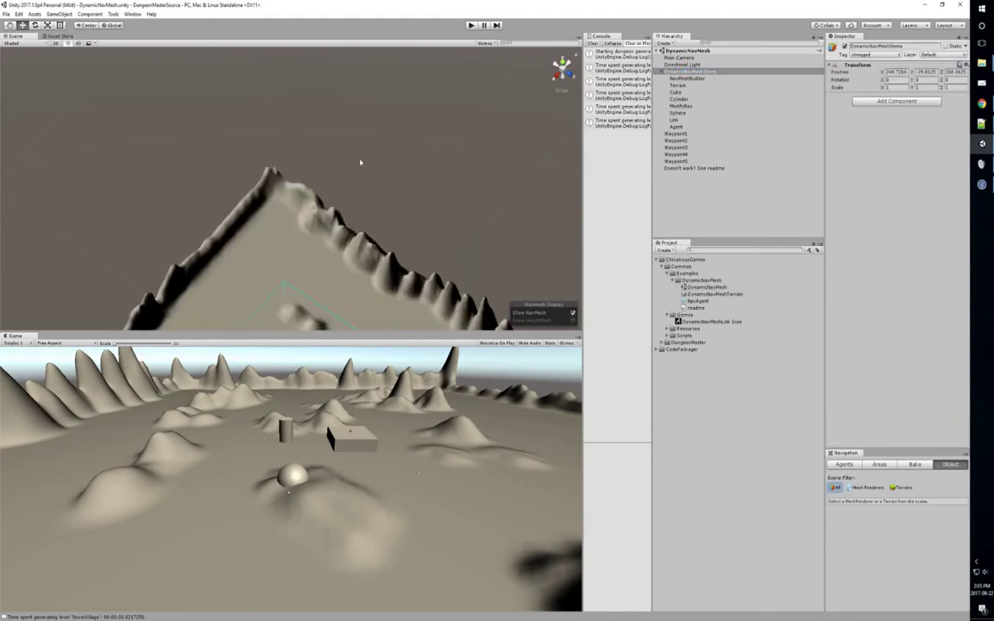
alt+drag(342, 202, 371, 188)
scroll(245, 197, down, 3)
scroll(345, 181, up, 4)
scroll(345, 181, up, 3)
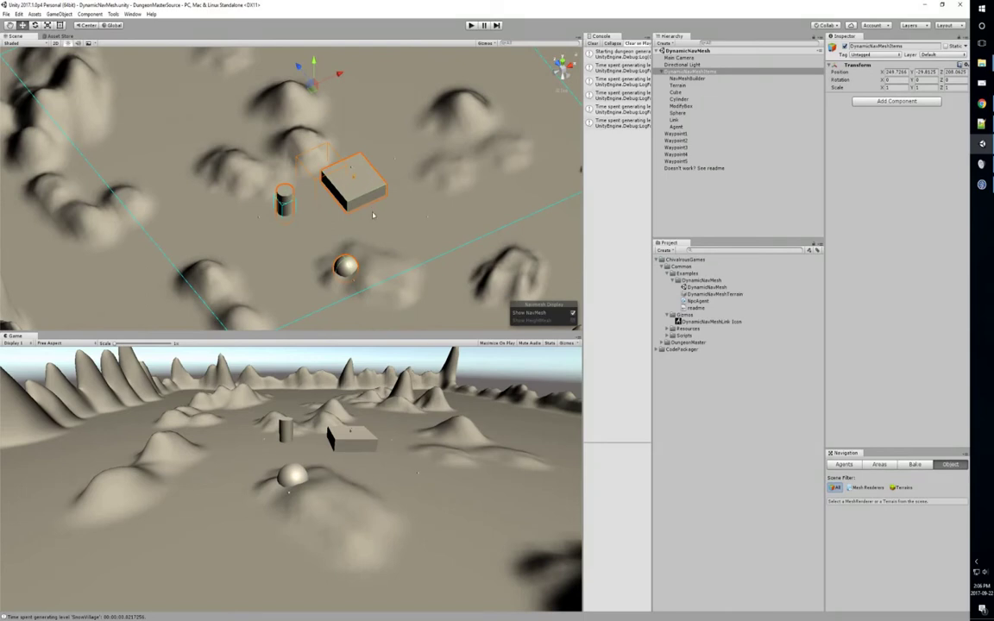
alt+drag(373, 215, 559, 158)
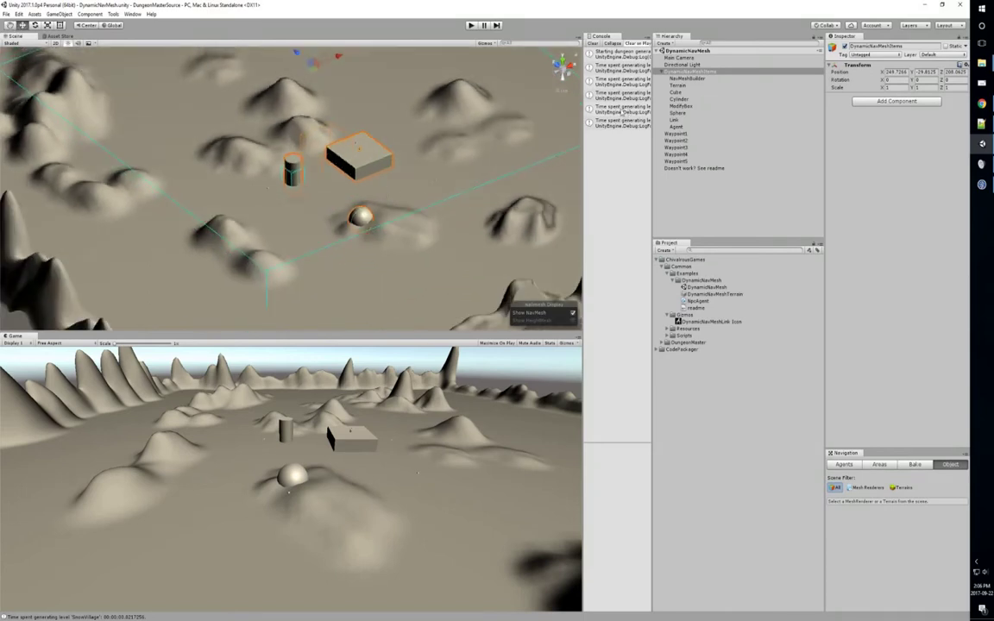
middle_drag(441, 102, 463, 138)
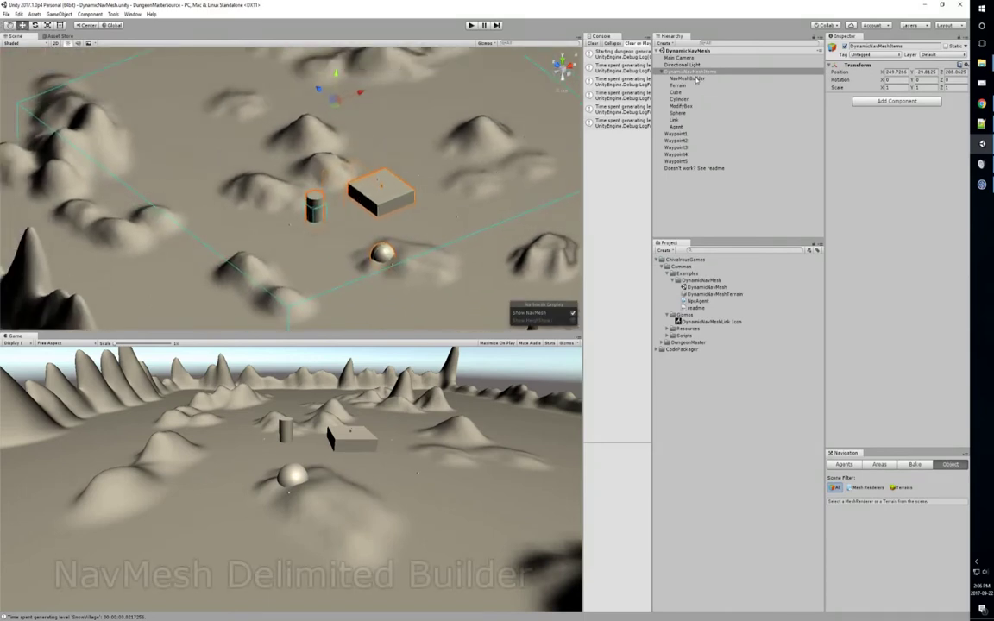
- Select the NavMeshBuilder object and set its scale to 1 on the X, Y and Z axes
click(701, 79)
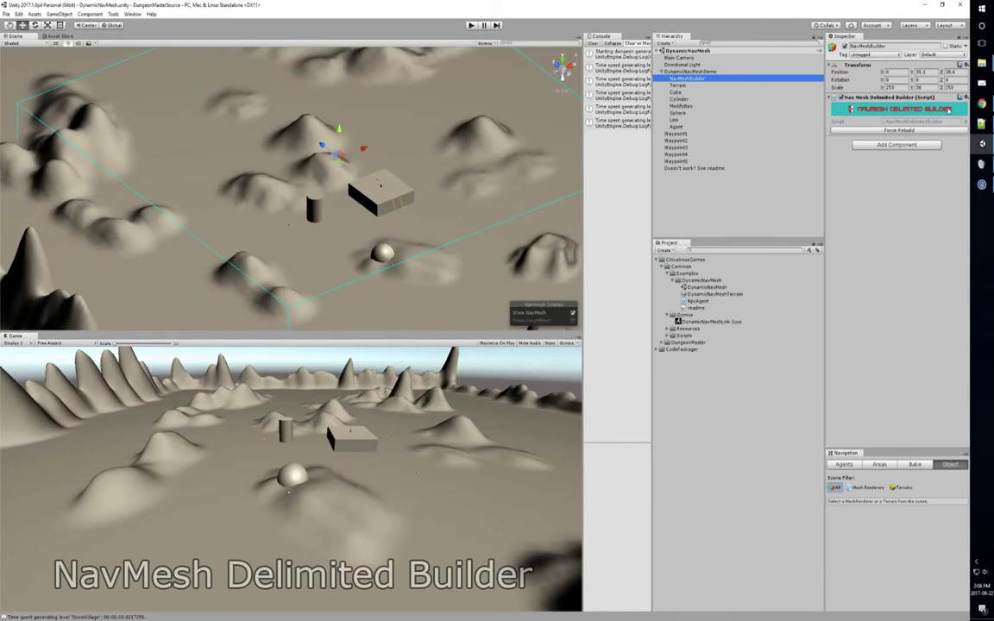
drag(901, 88, 881, 91)
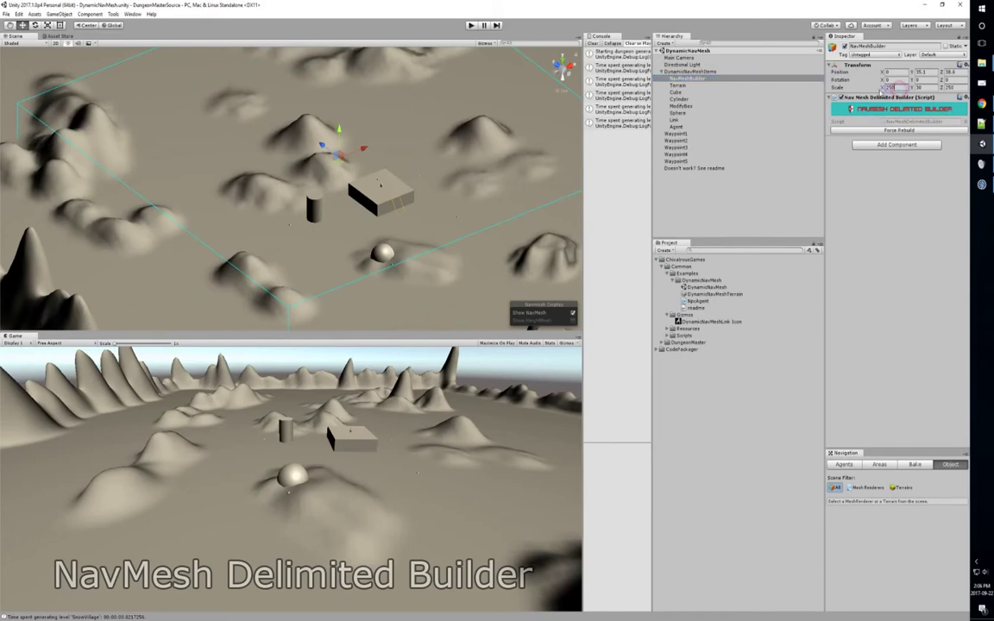
text(1)
key(Tab)
text(1)
key(Tab)
text(1)
- Set the NavMeshBuilder's scale to 250 on X, 100 on Y and 250 on Z
click(895, 88)
text(250)
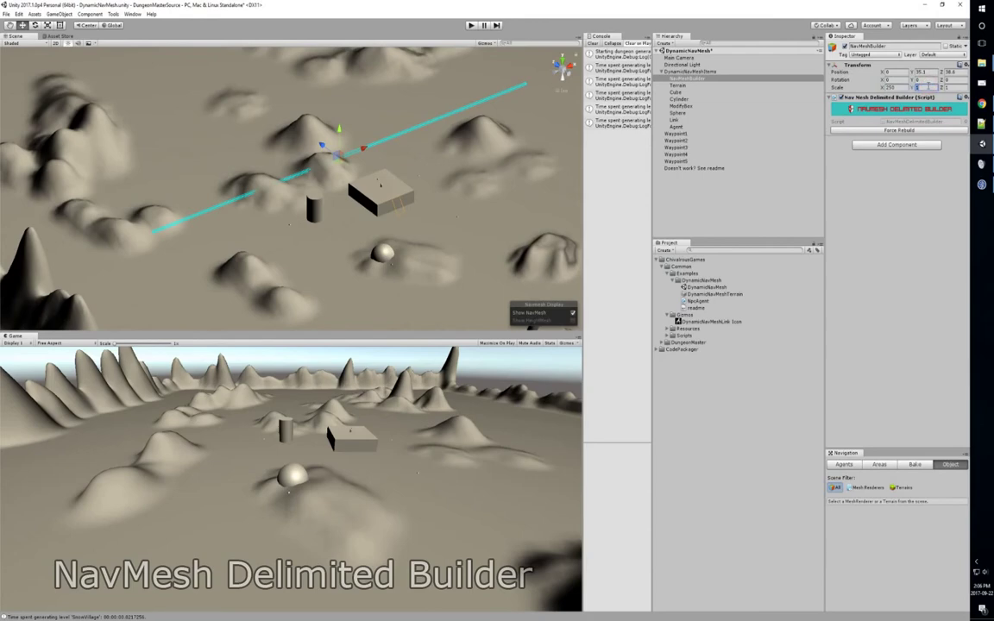
text(160)
click(953, 87)
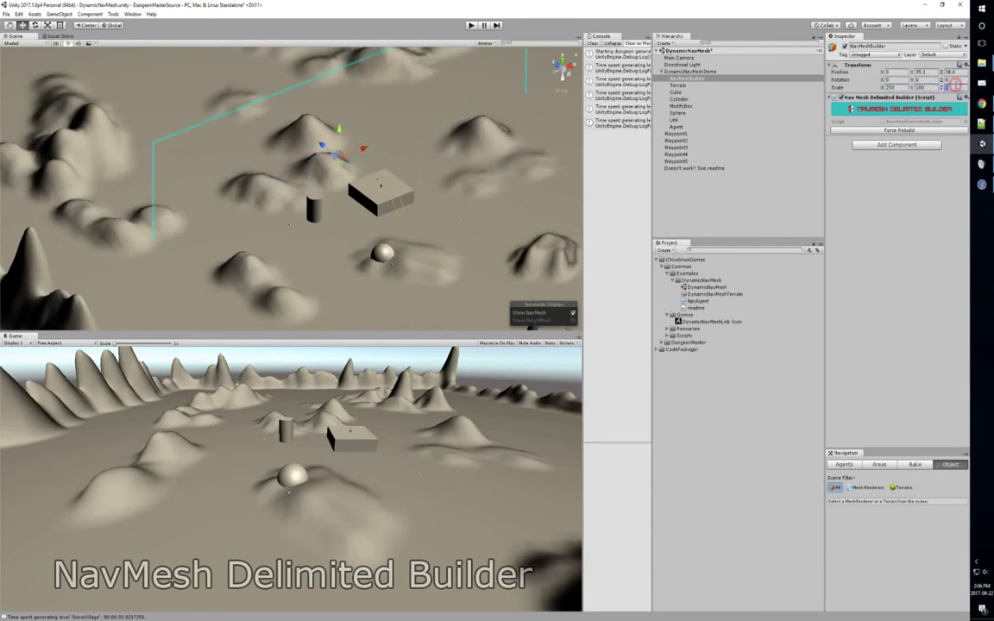
text(250)
- Move the NavMeshBuilder volume horizontally over the terrain to about X -3.3 and Z 21.8
scroll(345, 164, down, 5)
drag(339, 163, 351, 182)
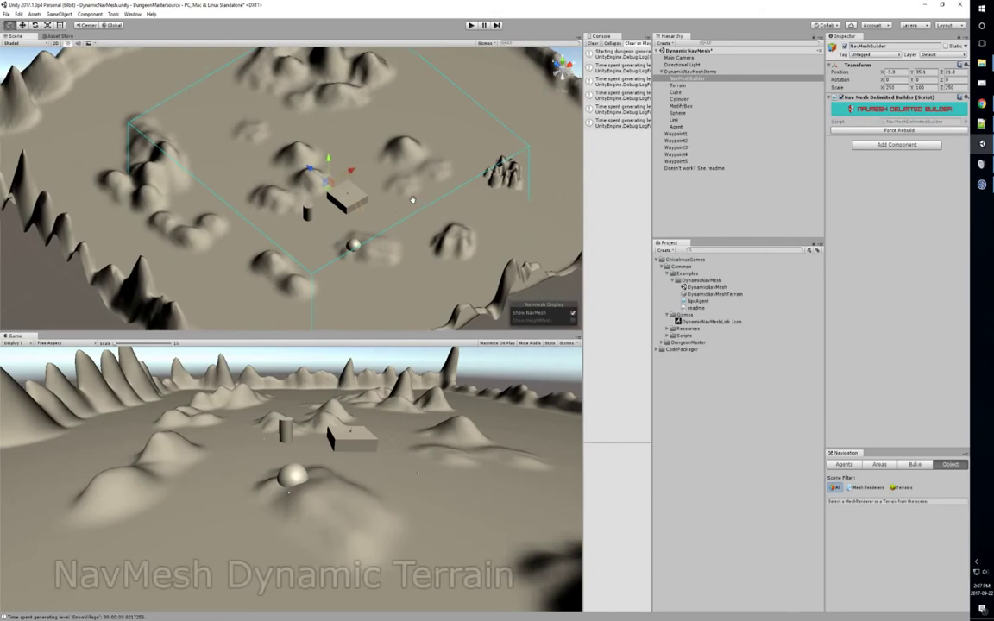
middle_drag(413, 200, 389, 117)
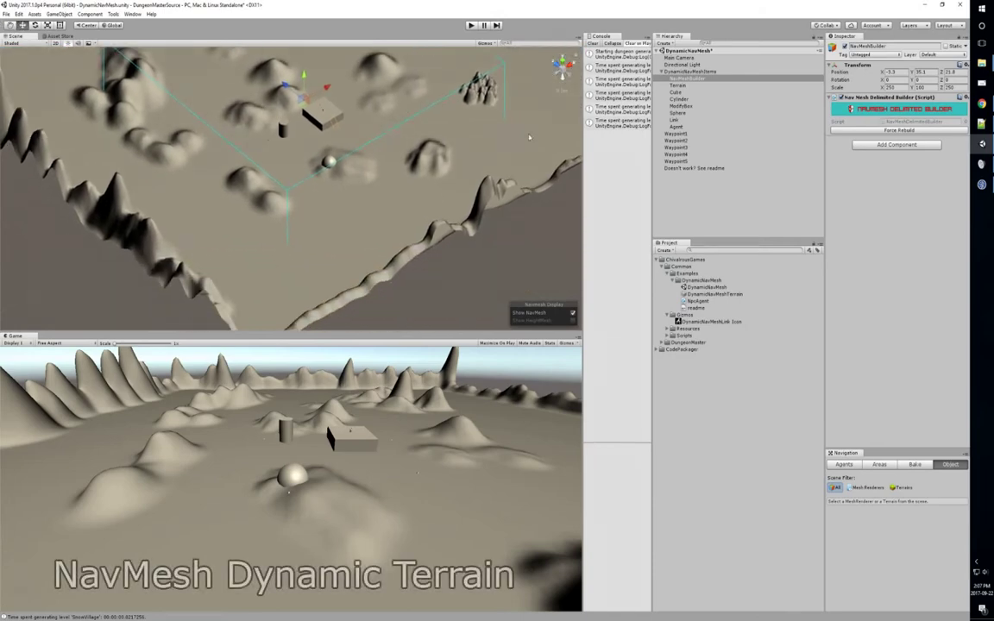
- Remove the Nav Mesh Dynamic Terrain component from the Terrain object
click(681, 86)
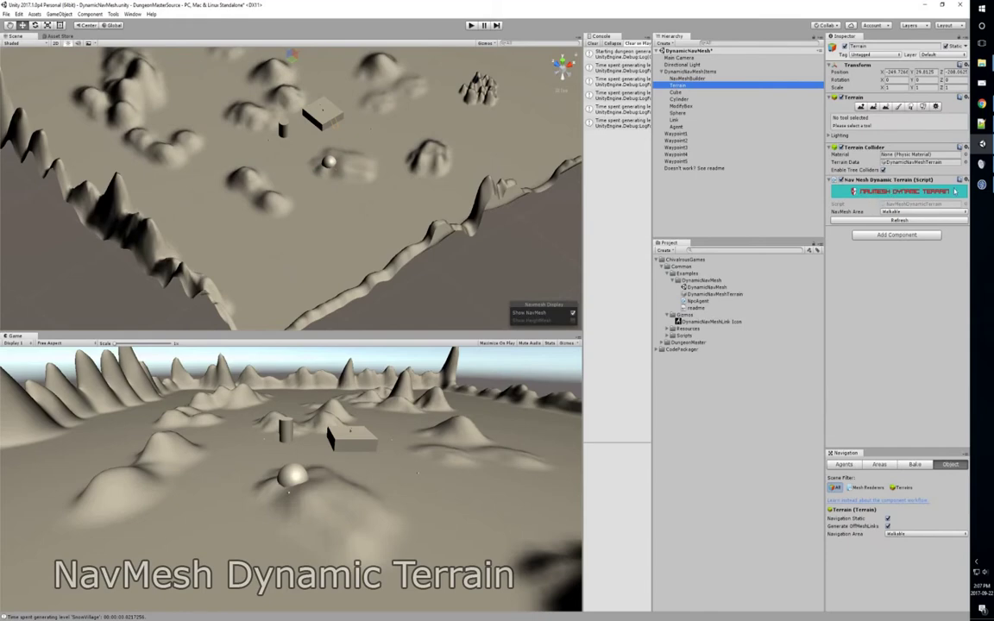
middle_drag(429, 164, 461, 200)
scroll(462, 200, down, 5)
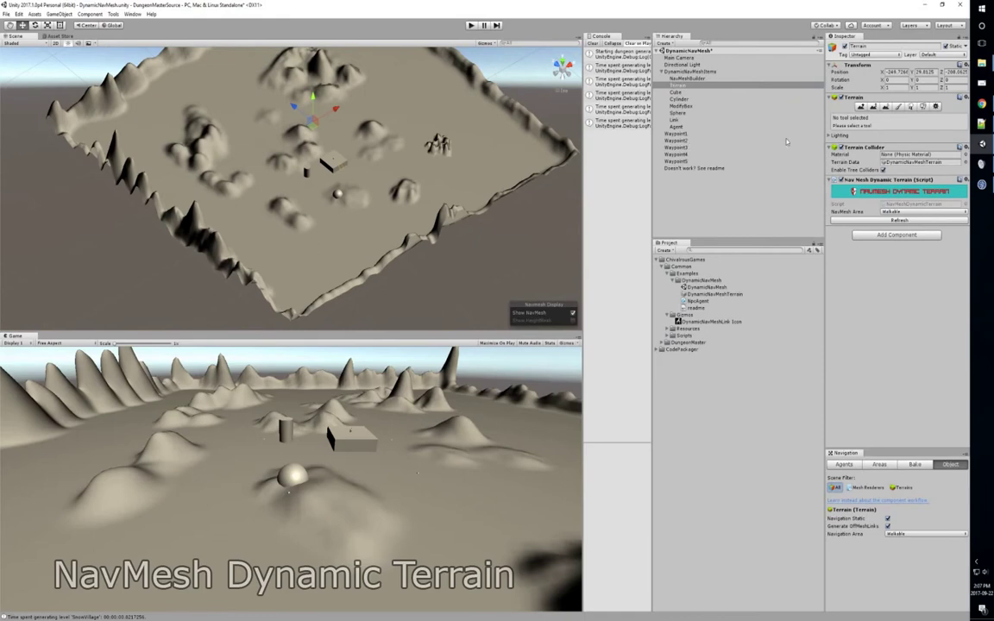
click(965, 179)
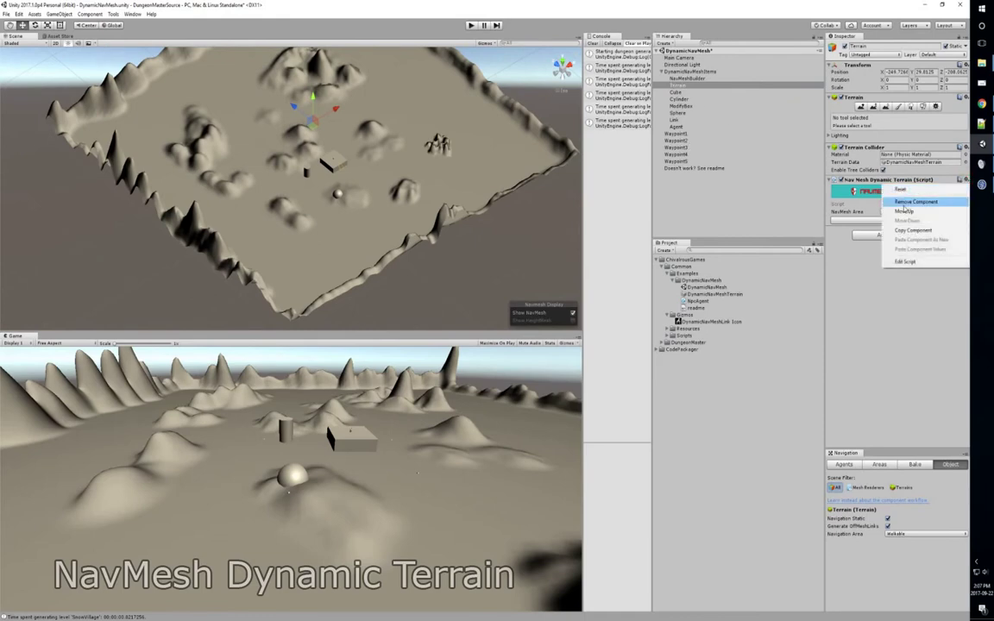
click(908, 198)
- Find the Nav Mesh Dynamic Terrain component by name and add it to the Terrain object
click(889, 183)
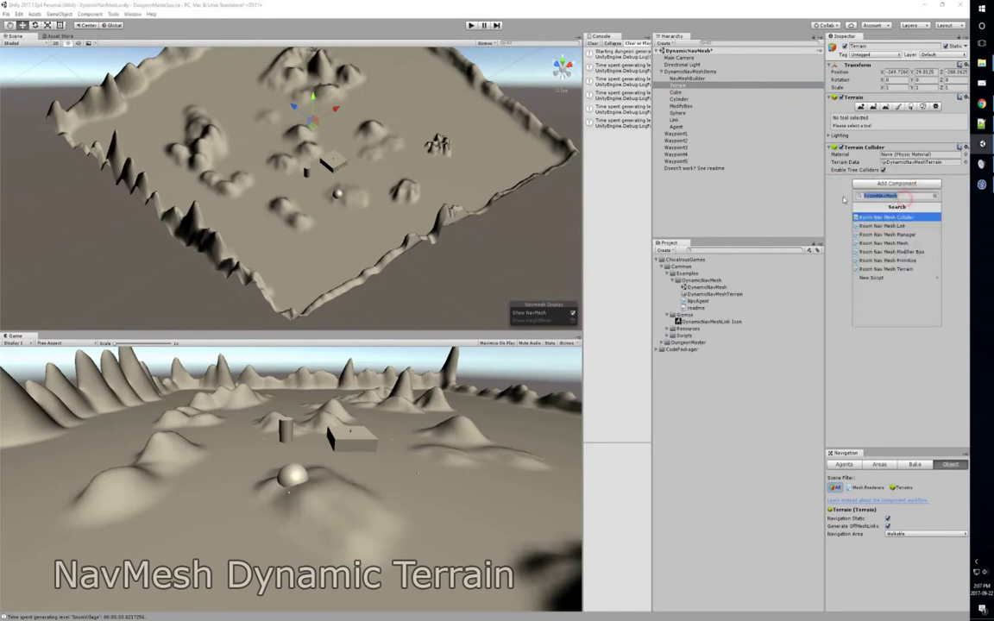
text(Dynamic)
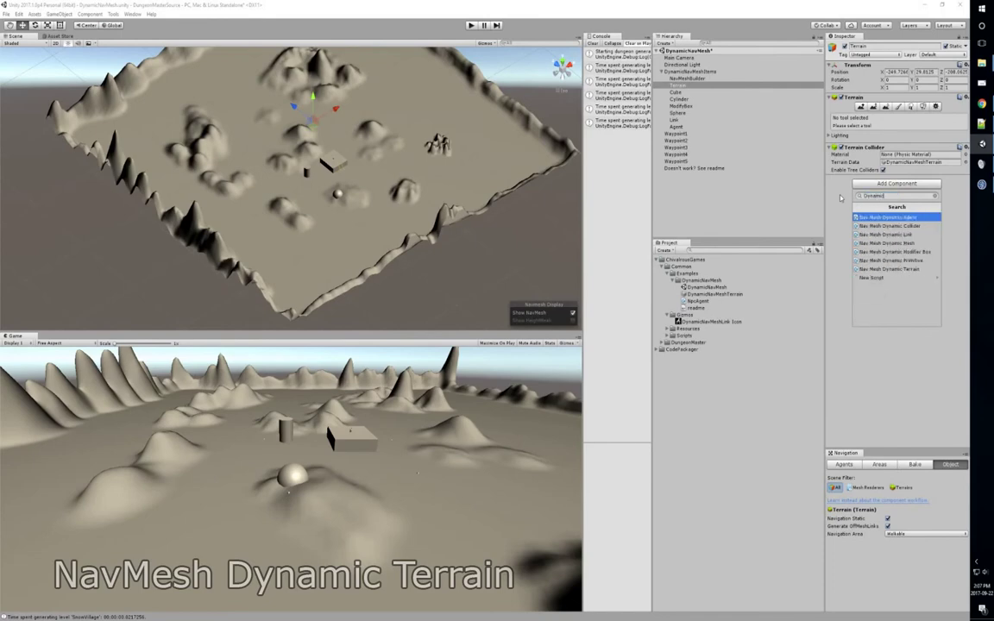
key(Home)
text(NavMesh)
click(872, 271)
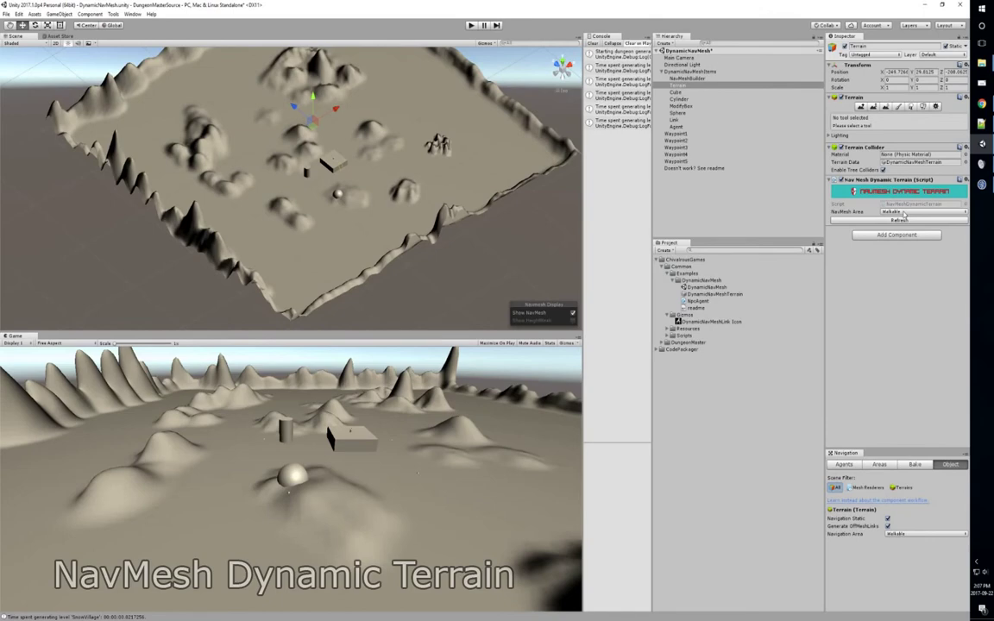
- Select the Cube in the scene and examine its Nav Mesh Dynamic Collider component
middle_drag(354, 212, 320, 210)
alt+drag(354, 234, 367, 205)
middle_drag(337, 221, 339, 251)
scroll(355, 251, up, 5)
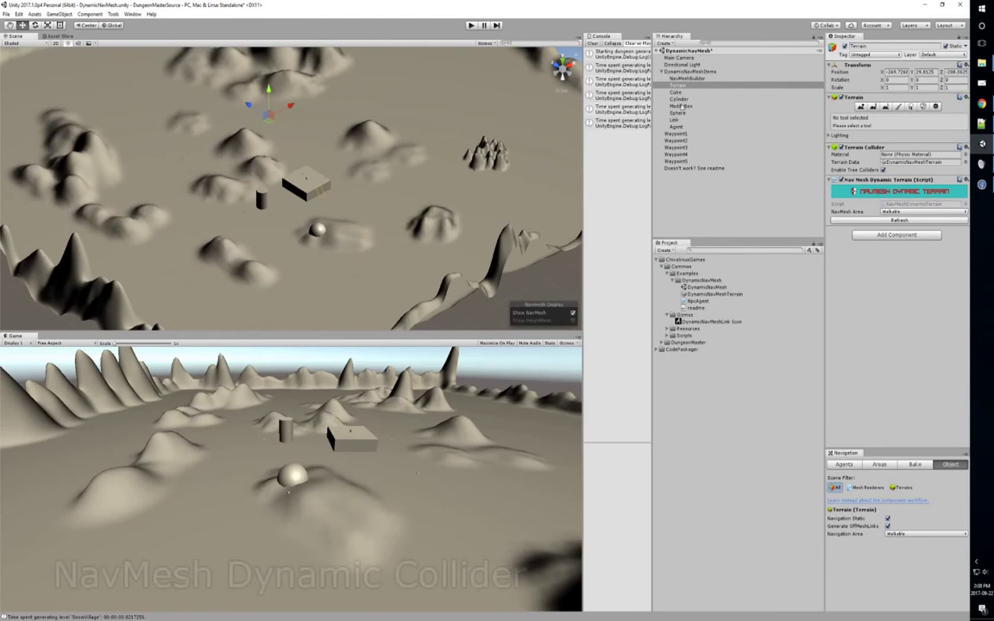
scroll(369, 209, up, 3)
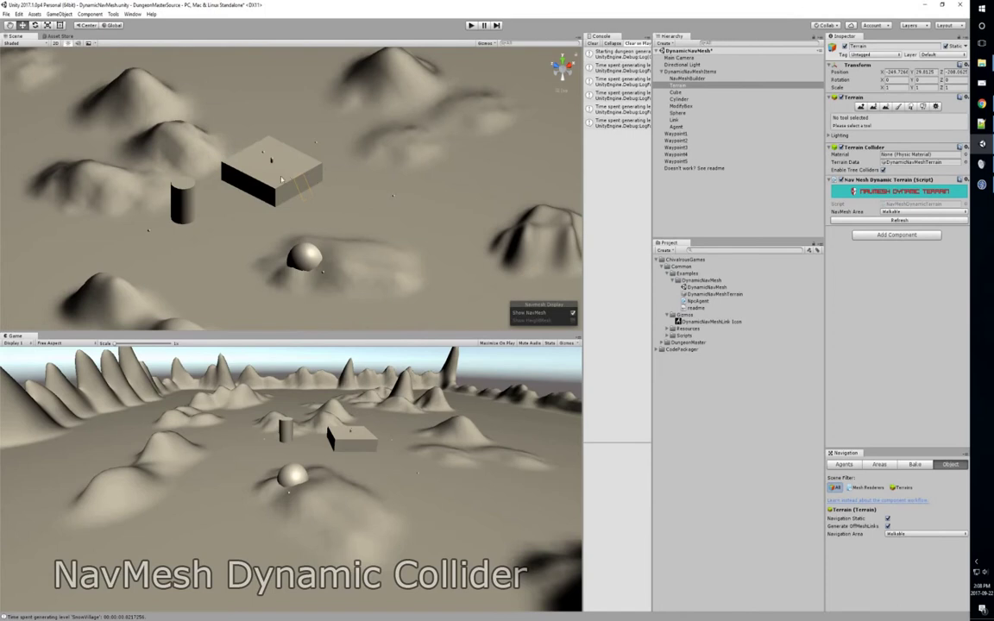
click(252, 157)
alt+drag(370, 162, 434, 209)
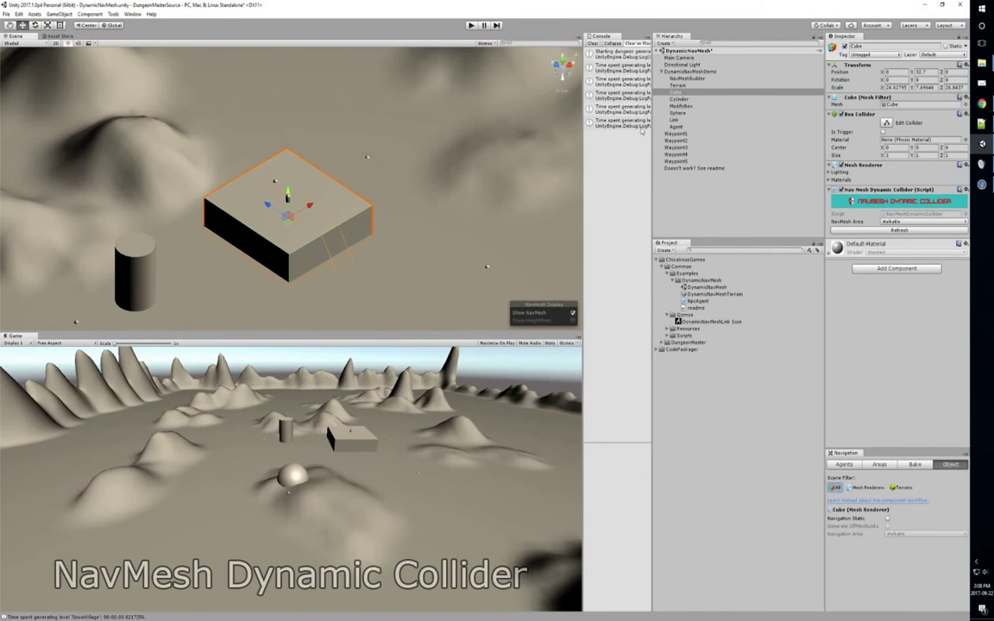
middle_drag(332, 250, 359, 199)
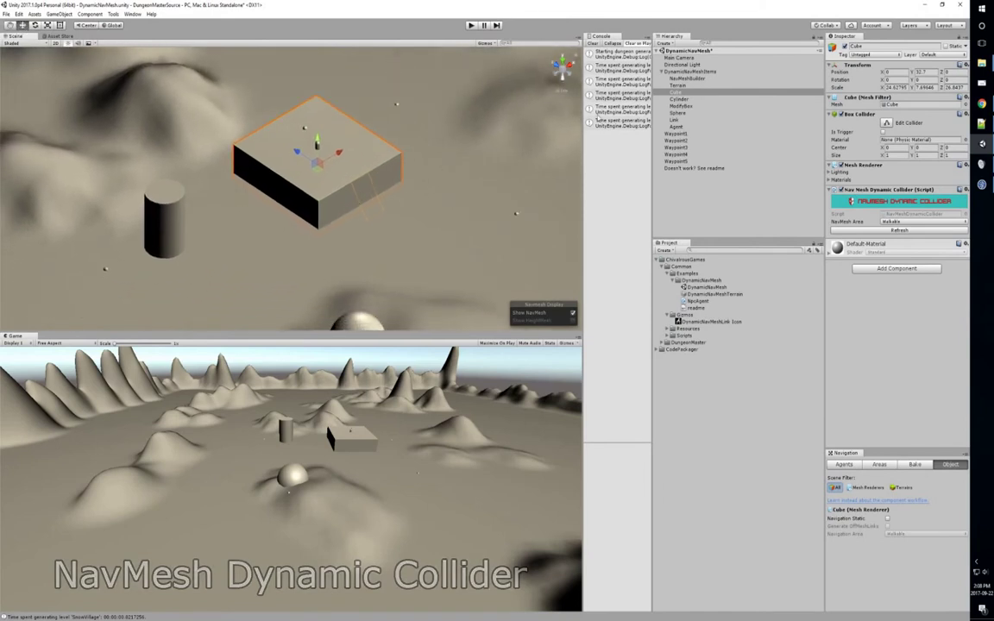
- Frame the Cylinder and examine its bounds and its Nav Mesh Dynamic Primitive component
click(678, 100)
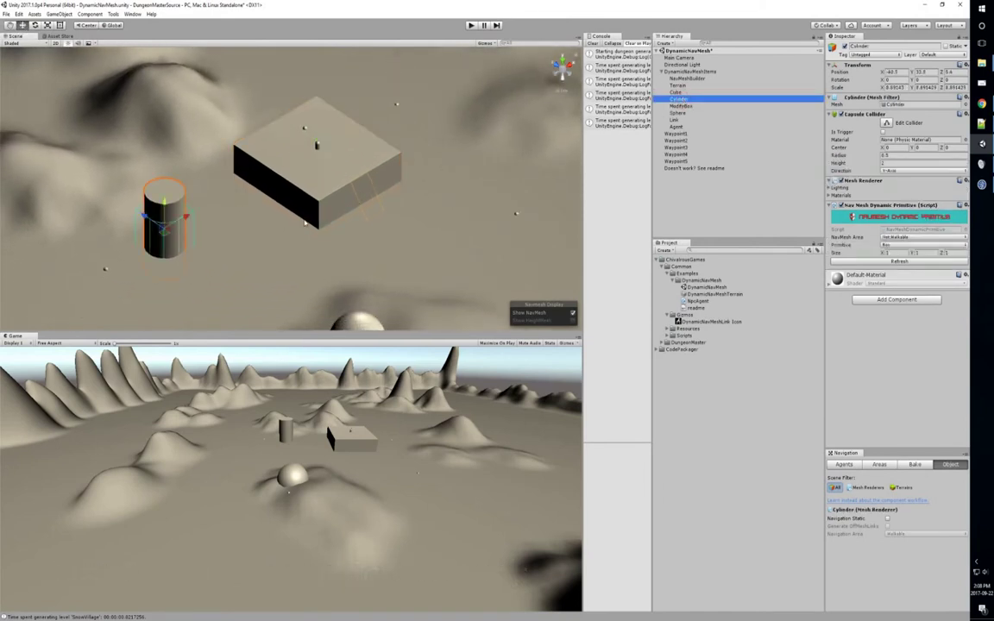
key(f)
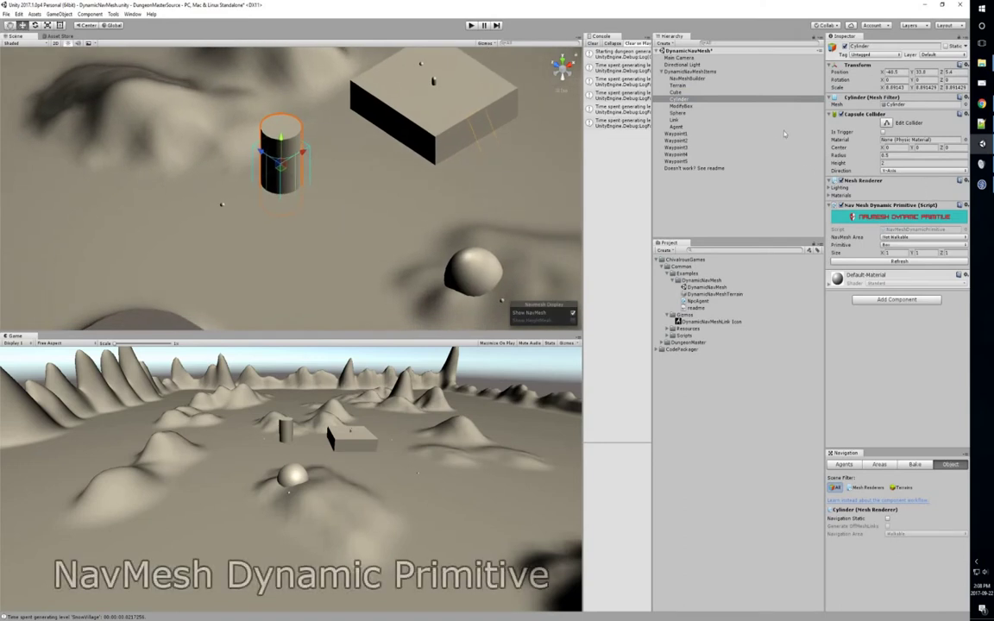
middle_drag(304, 144, 298, 239)
right_drag(299, 239, 295, 302)
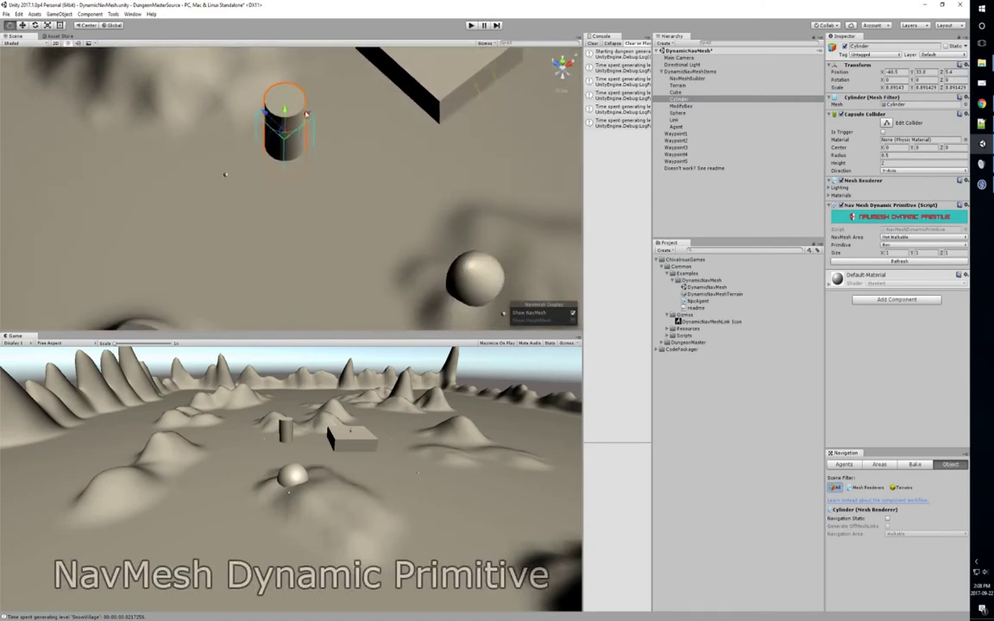
middle_drag(286, 90, 297, 243)
scroll(297, 243, up, 3)
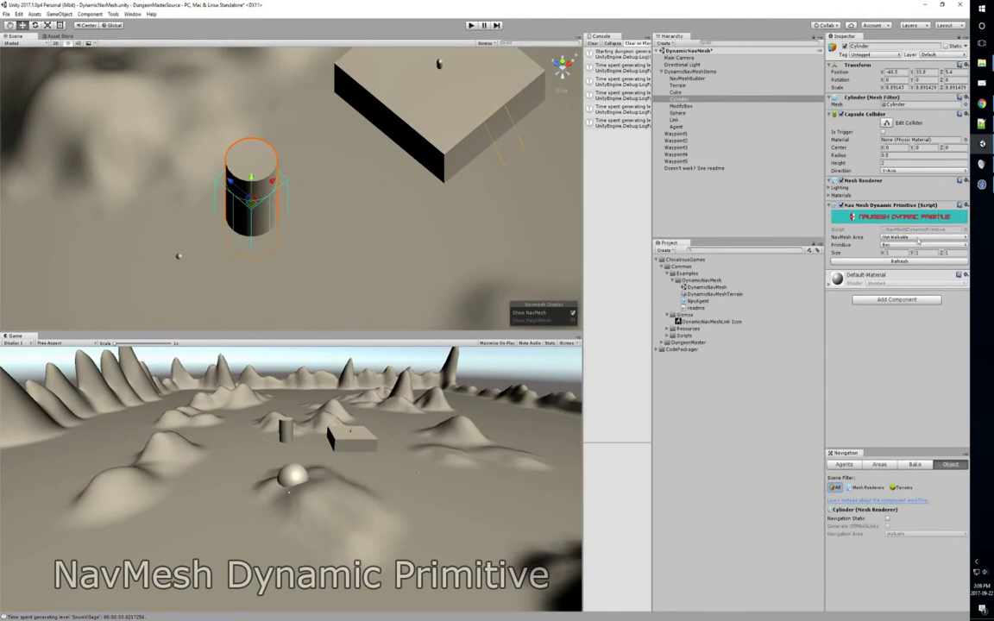
- Try Capsule and Sphere as the primitive type of the Cylinder's Nav Mesh Dynamic Primitive component
click(913, 245)
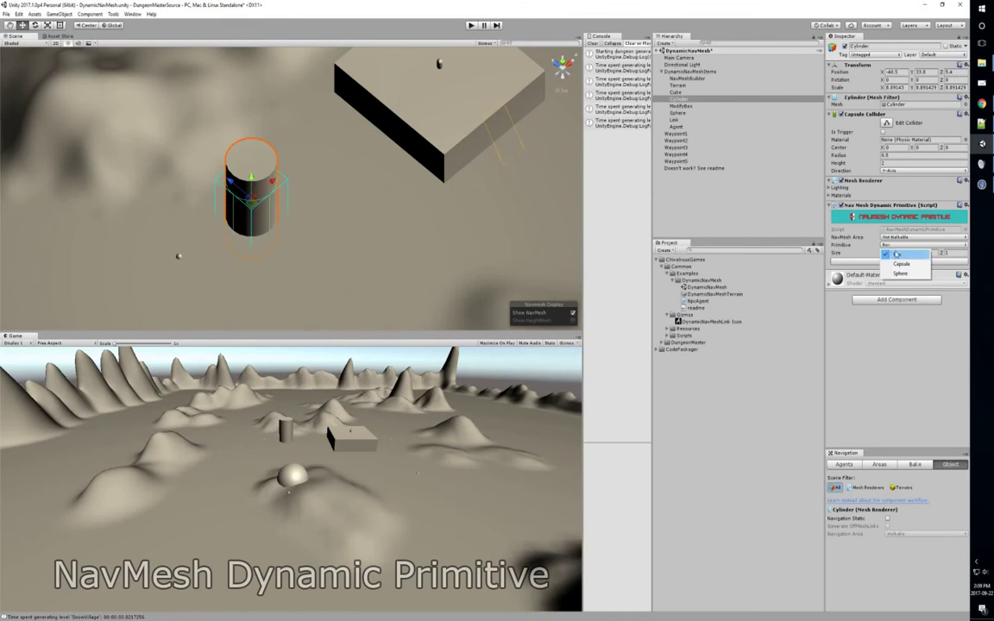
click(901, 264)
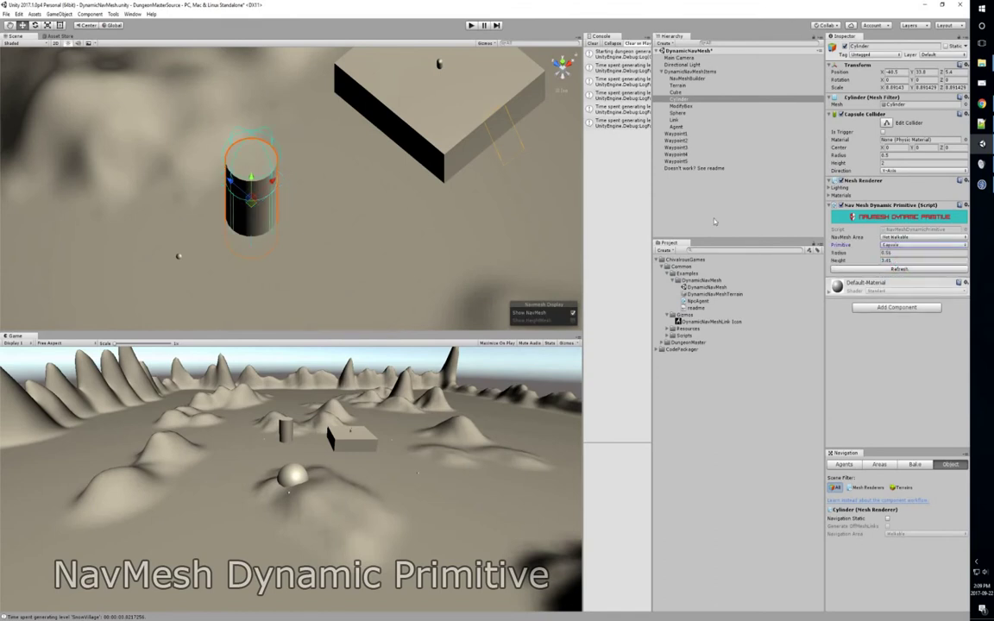
click(921, 251)
click(916, 245)
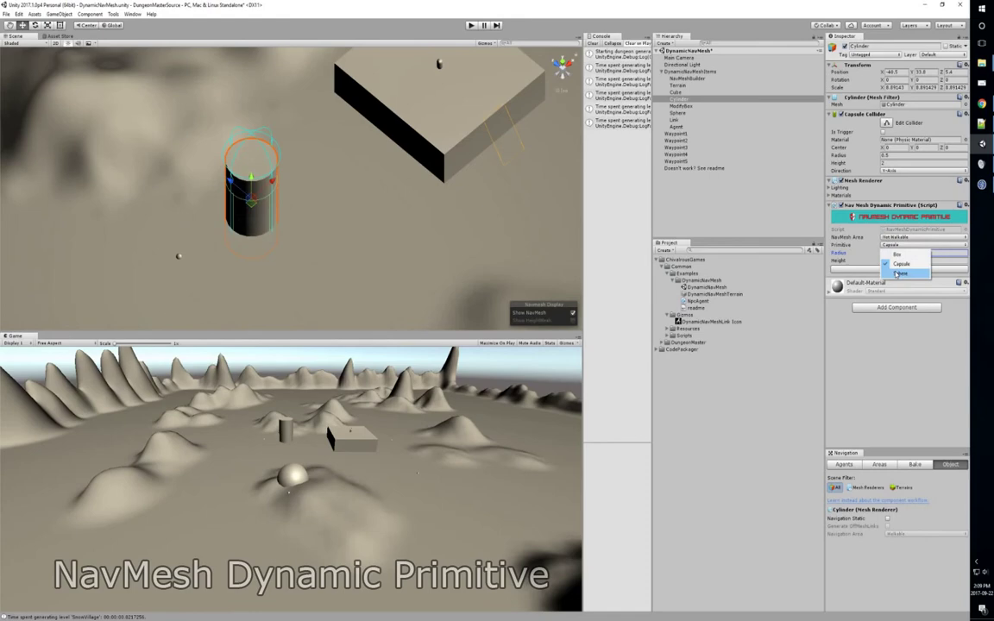
click(897, 258)
middle_drag(352, 194, 349, 211)
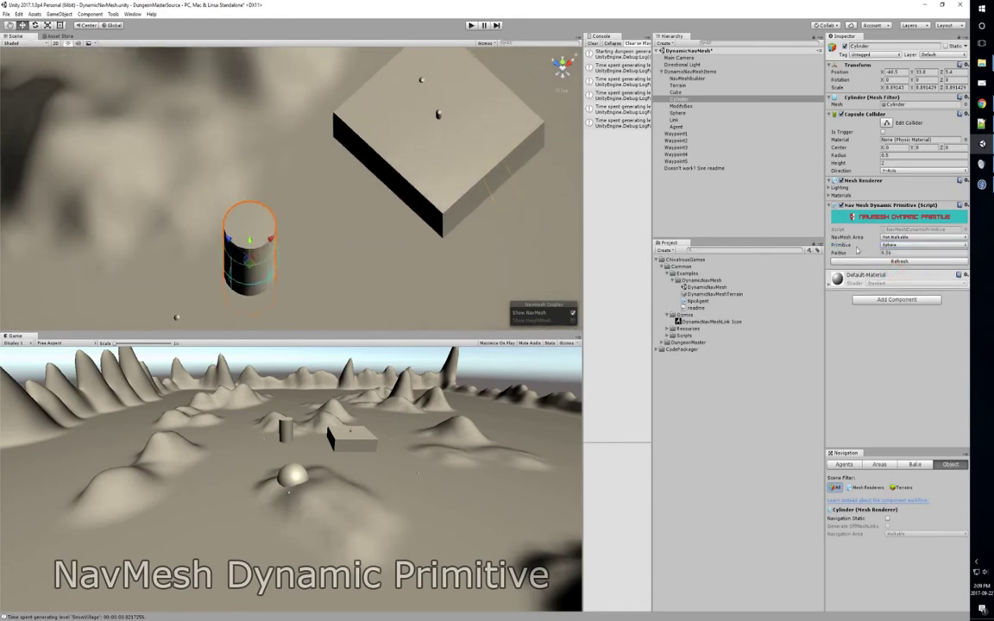
- Set the Cylinder's Nav Mesh Dynamic Primitive type back to Box
click(908, 245)
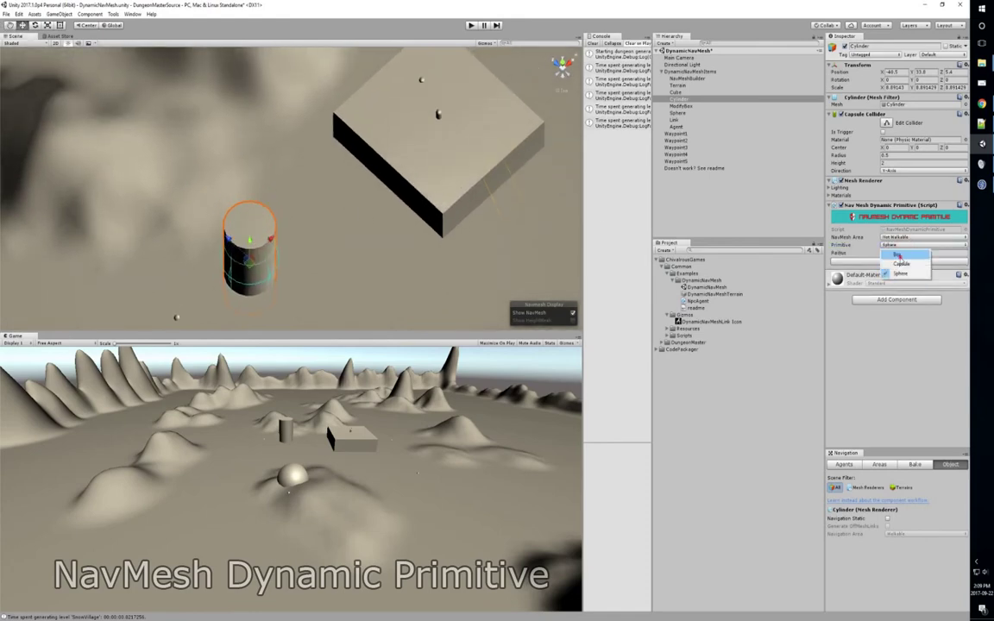
click(827, 248)
middle_drag(289, 239, 305, 168)
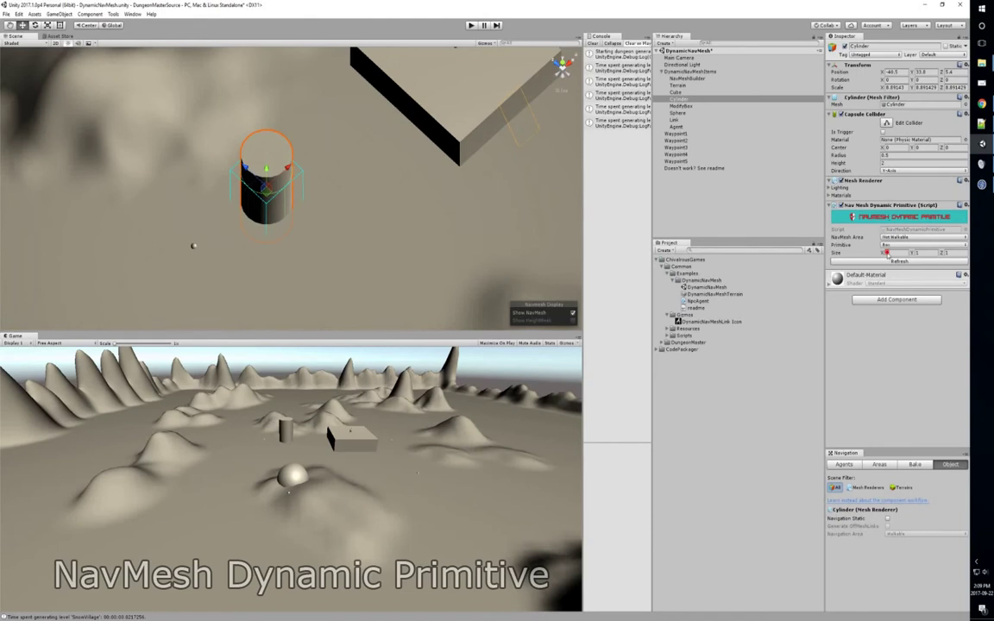
- Examine the Cylinder's box size and NavMesh area options, choosing Not Walkable as the area
click(927, 252)
click(901, 238)
click(905, 256)
alt+drag(382, 234, 288, 215)
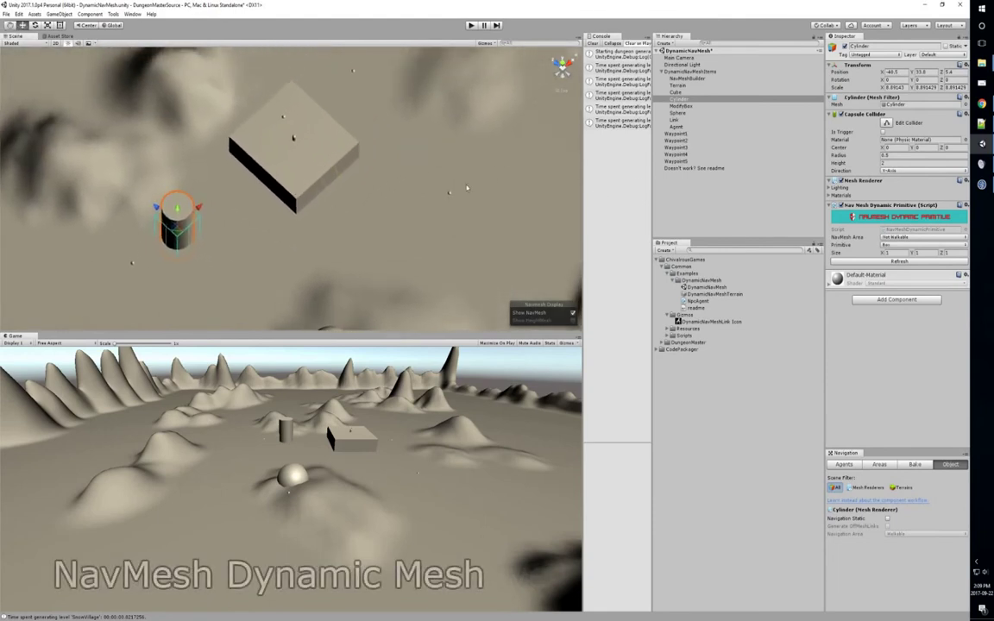
- Frame the Sphere and examine its Nav Mesh Dynamic Mesh component and the available NavMesh areas
click(677, 112)
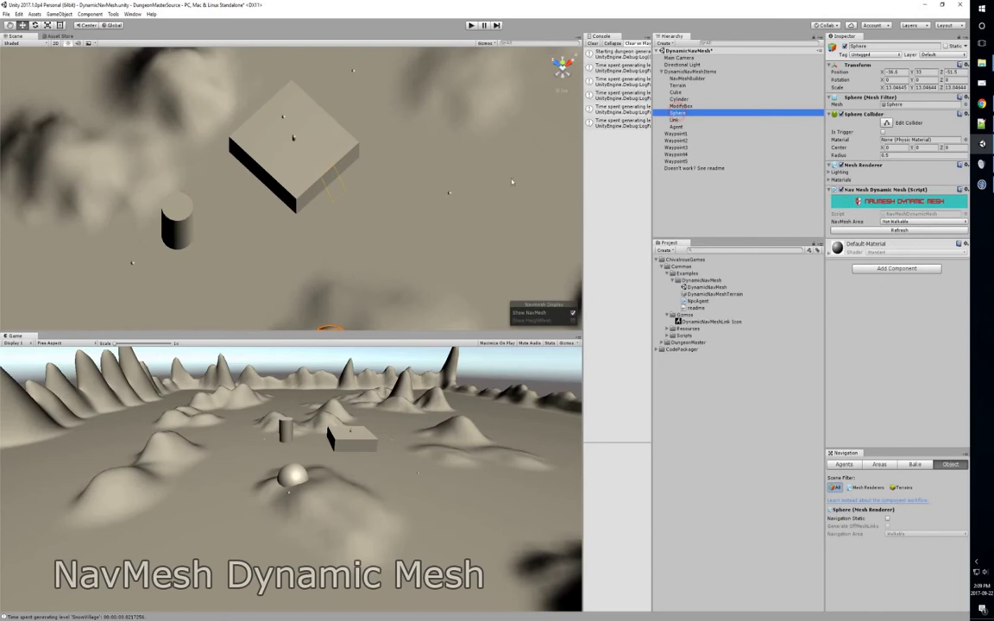
key(f)
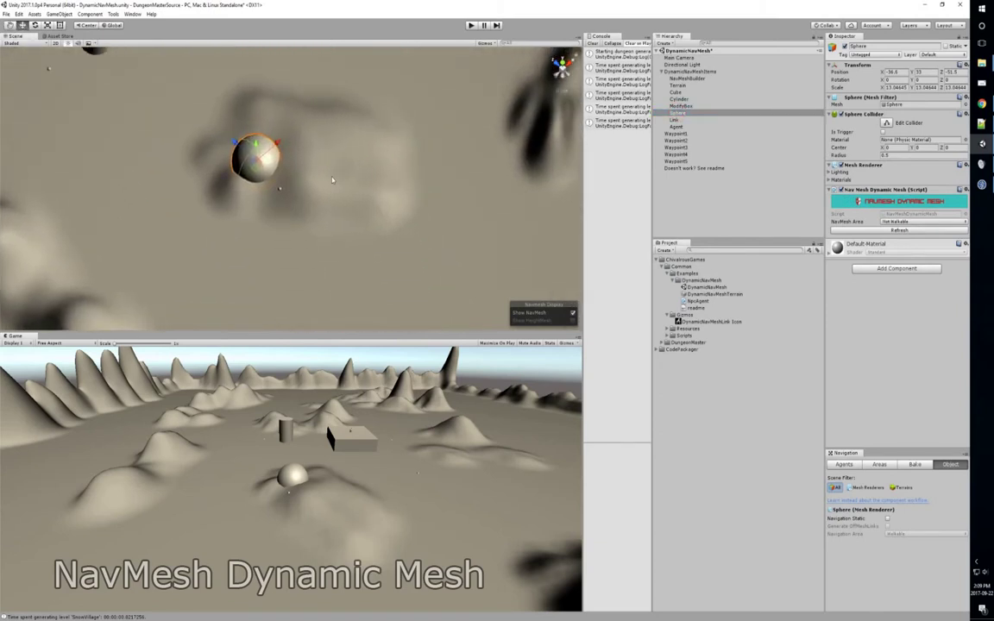
alt+drag(329, 172, 532, 236)
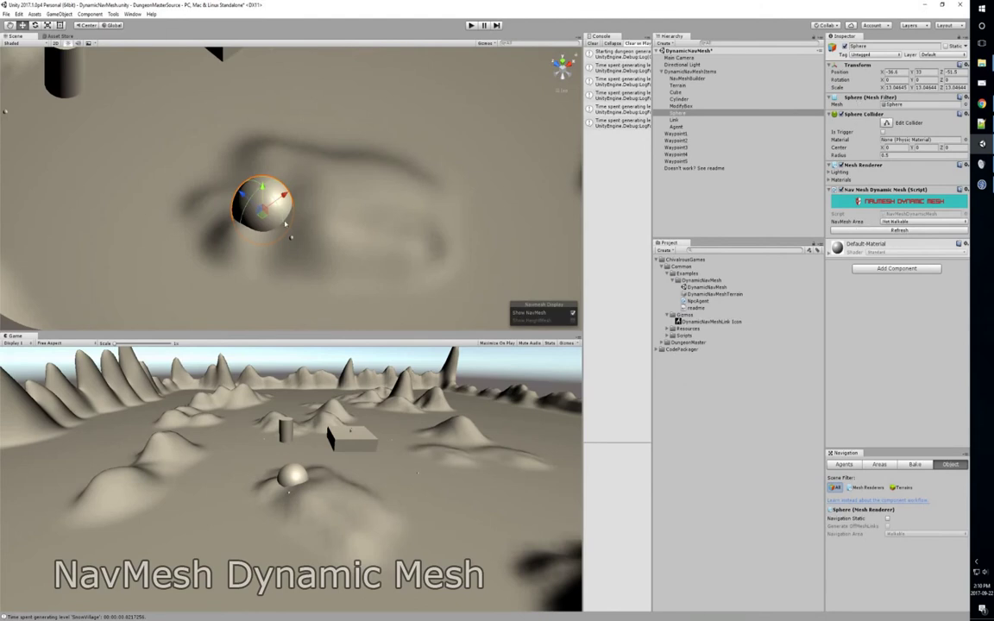
click(902, 221)
click(899, 327)
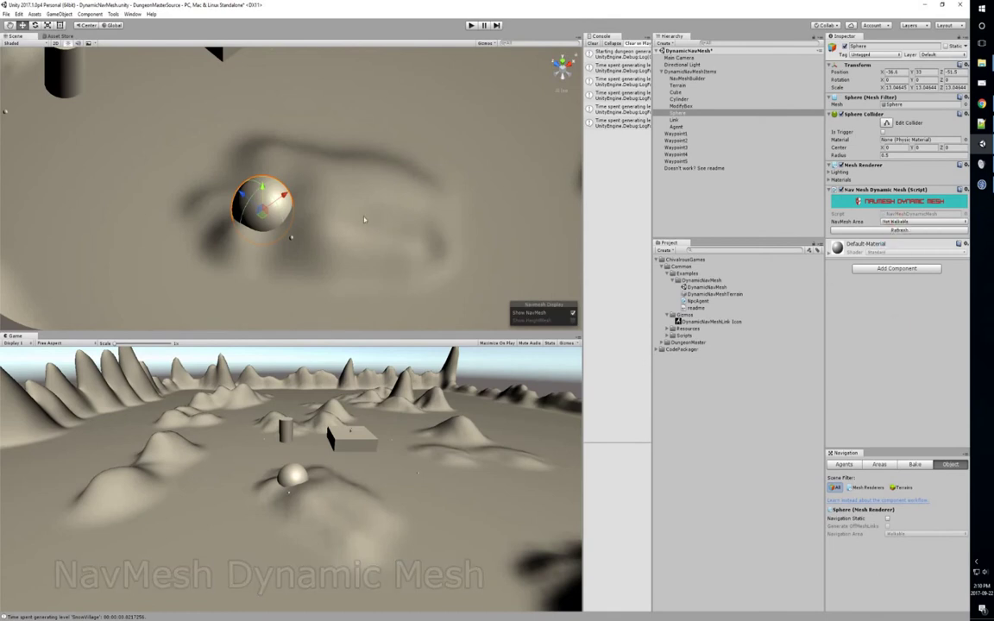
- Examine the ModifyBox's Nav Mesh Dynamic Modifier Box component, comparing it with the NavMesh areas of the Terrain and Cube
middle_drag(310, 223, 353, 245)
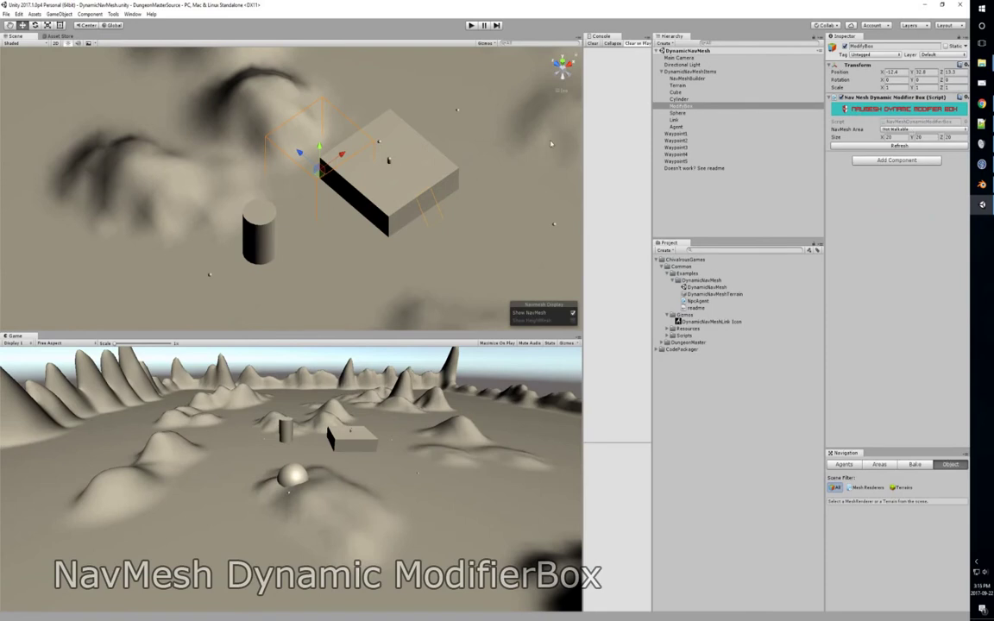
alt+drag(321, 148, 360, 198)
scroll(365, 226, up, 5)
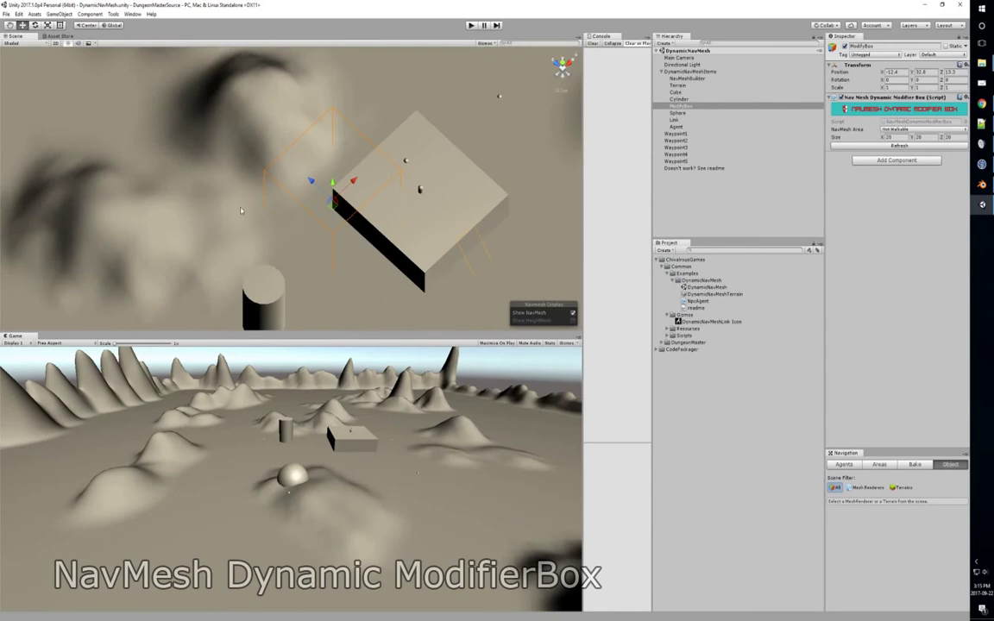
click(678, 85)
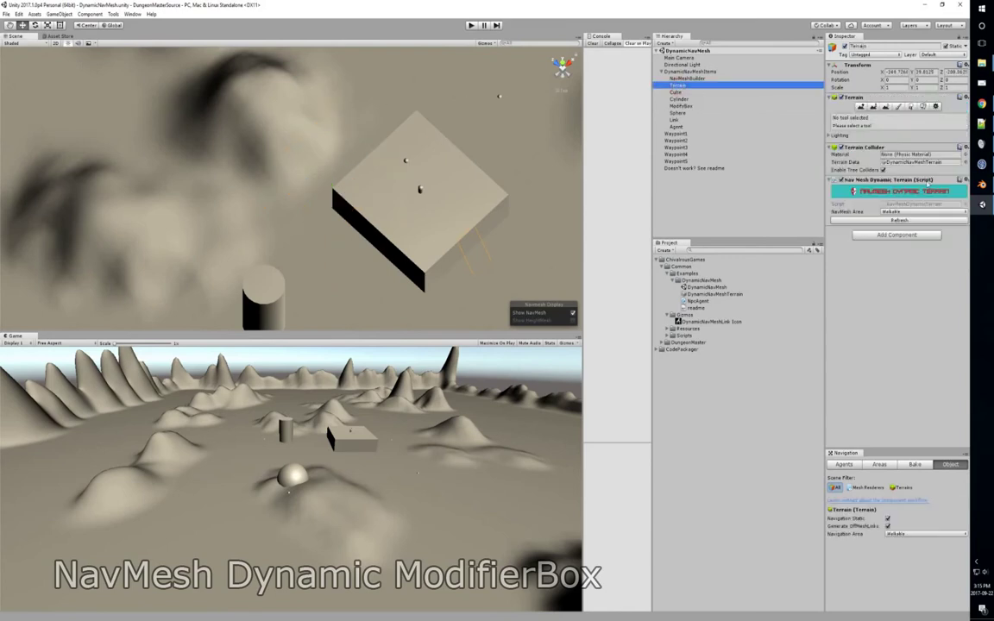
click(475, 199)
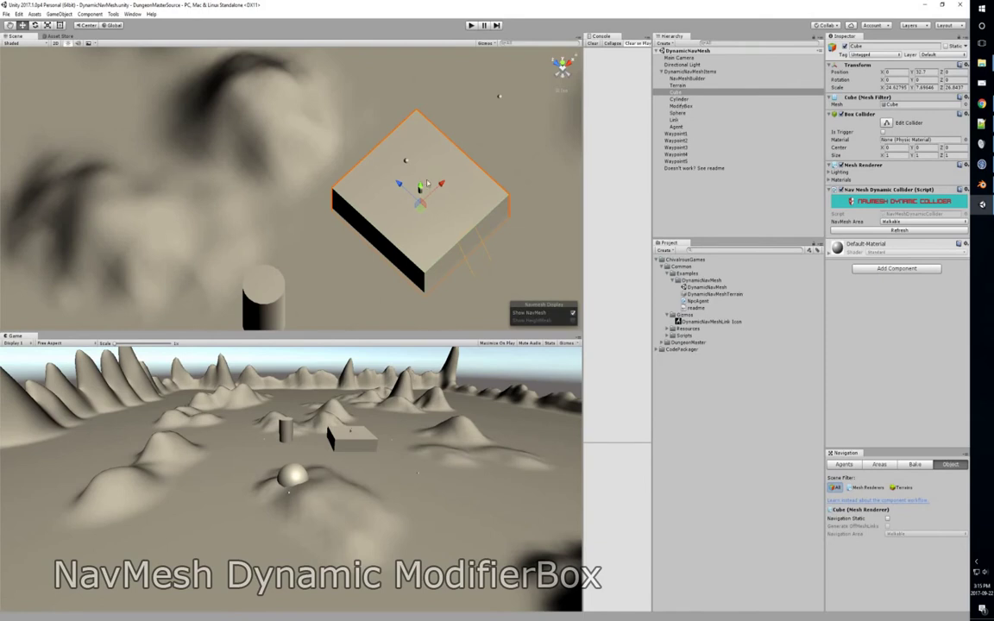
click(681, 106)
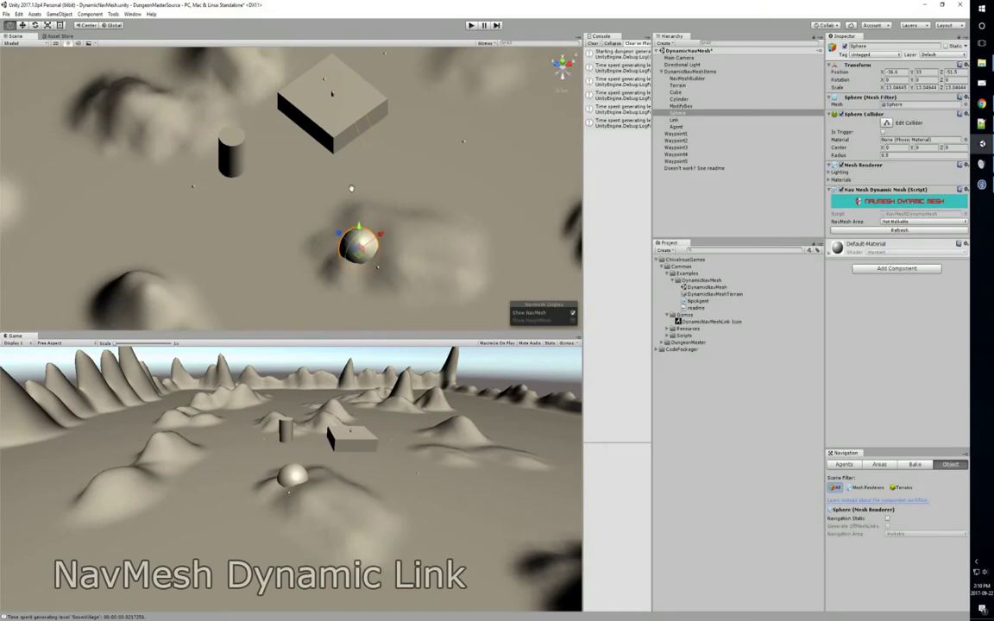
- Frame the Link object beside the Cube and examine the settings of its Nav Mesh Dynamic Link component
middle_drag(351, 189, 282, 200)
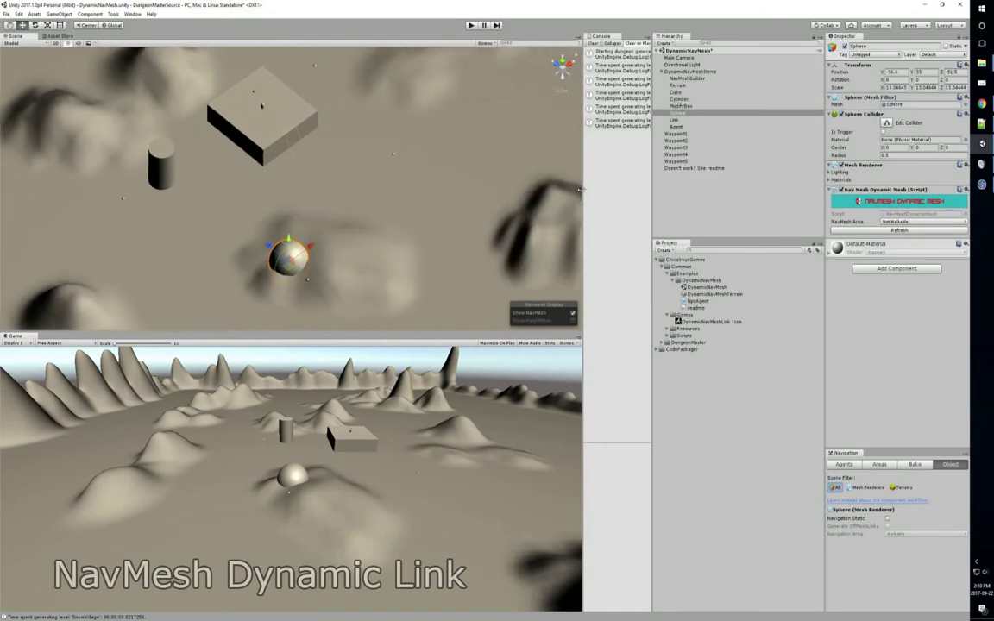
click(675, 120)
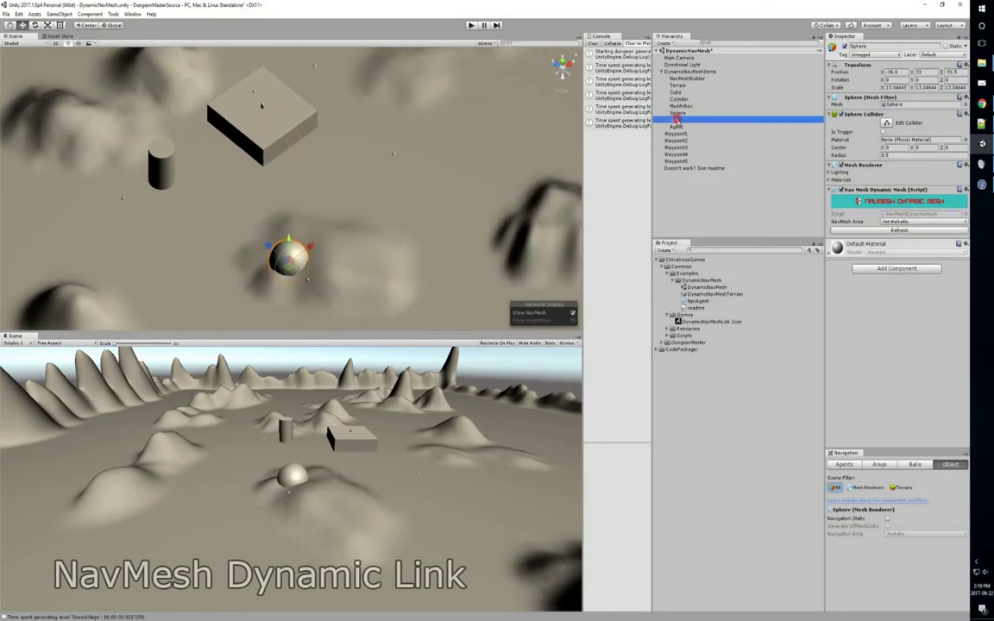
key(f)
alt+drag(319, 224, 415, 191)
middle_drag(370, 214, 255, 299)
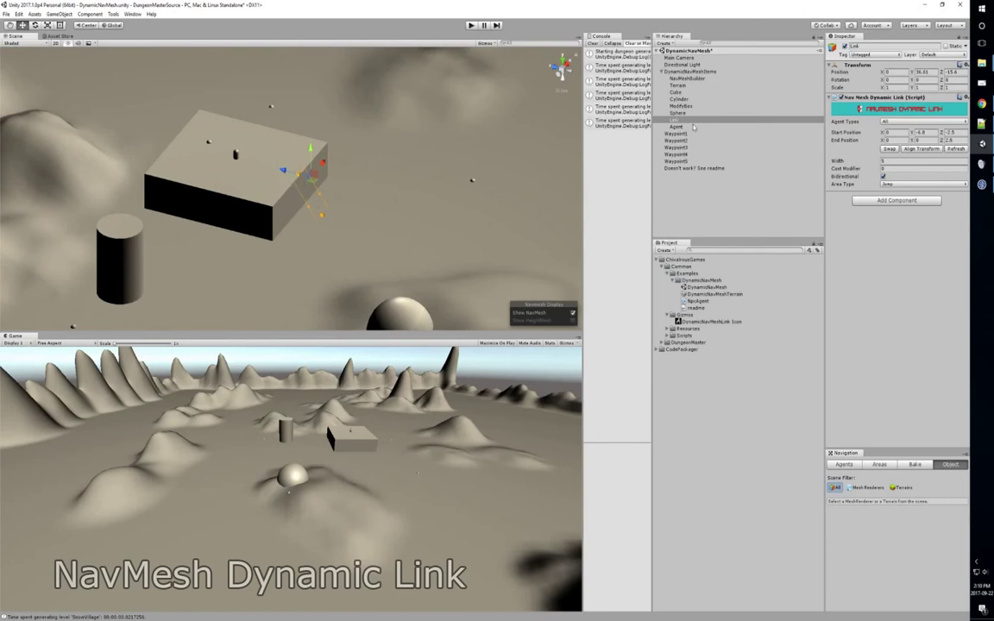
click(680, 119)
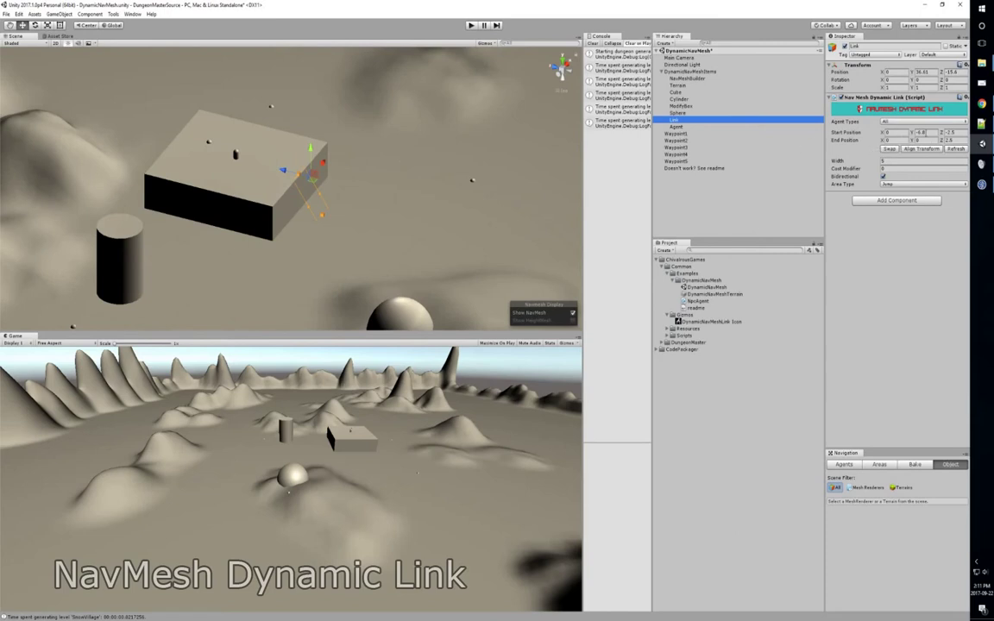
- Set the Y value of the Link's start position to -6.93
click(911, 132)
drag(911, 133, 905, 155)
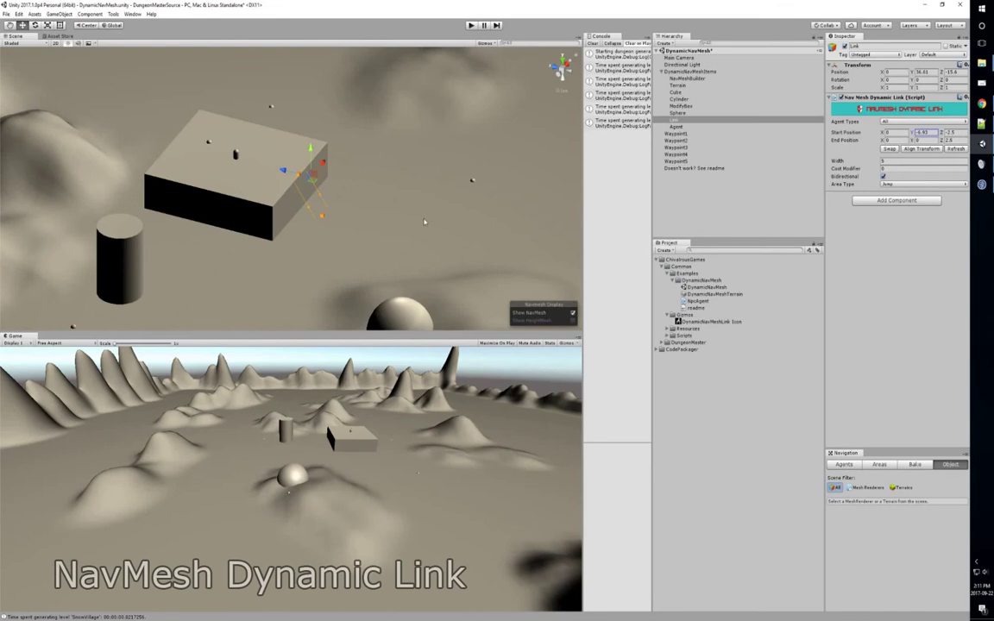
alt+drag(423, 219, 332, 226)
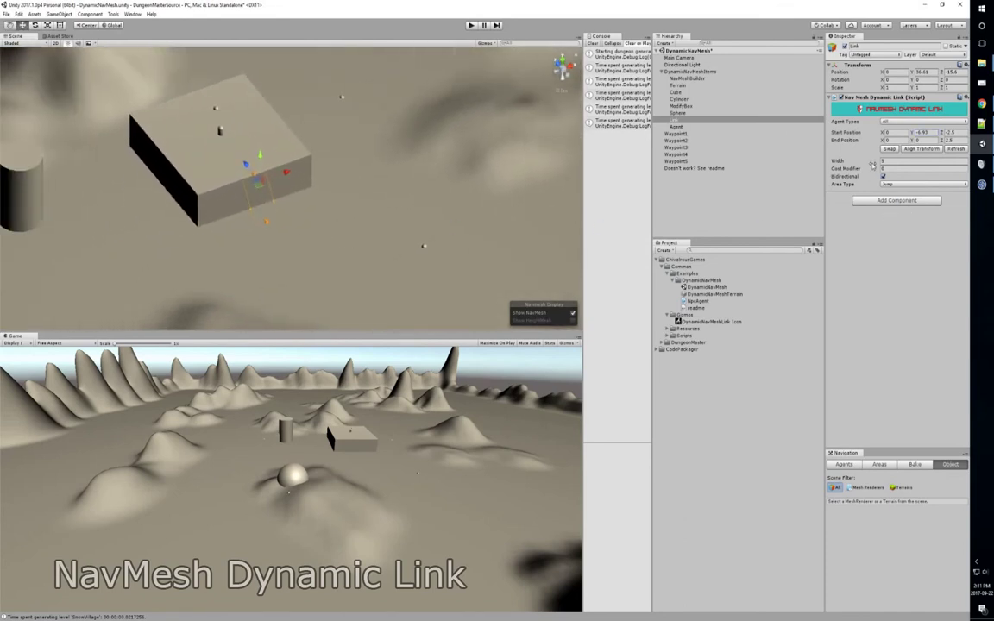
- Widen the Link to 18.67 and view its available area types, keeping Jump
drag(852, 161, 926, 161)
click(904, 169)
alt+drag(250, 188, 298, 192)
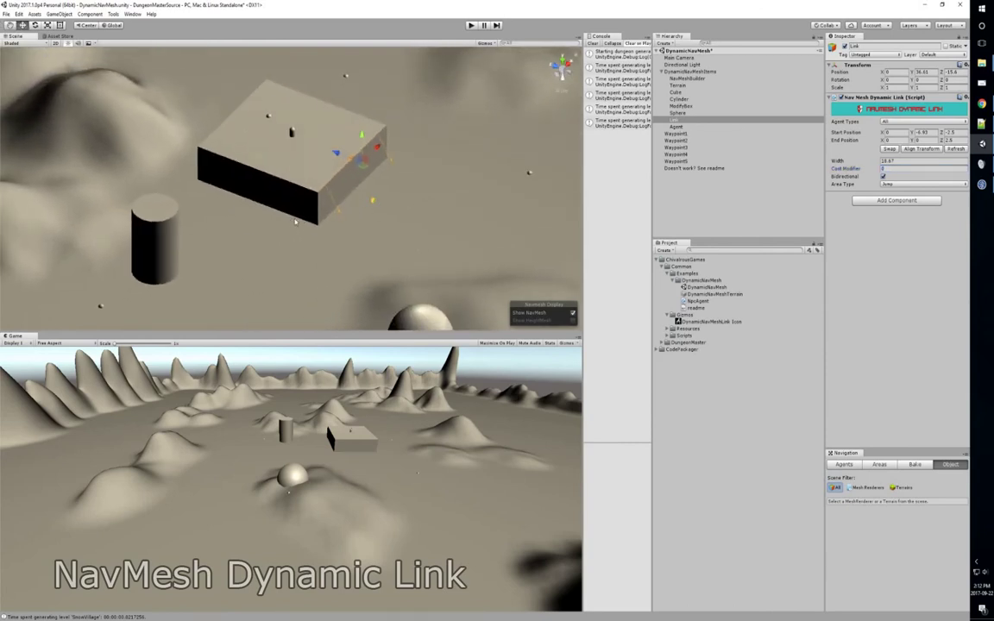
key(f)
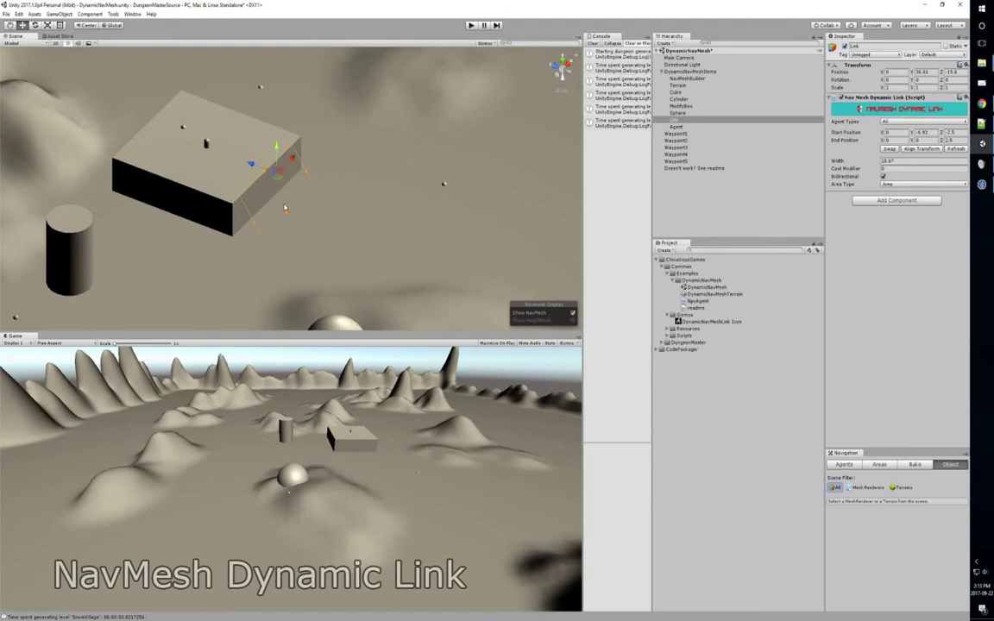
click(913, 184)
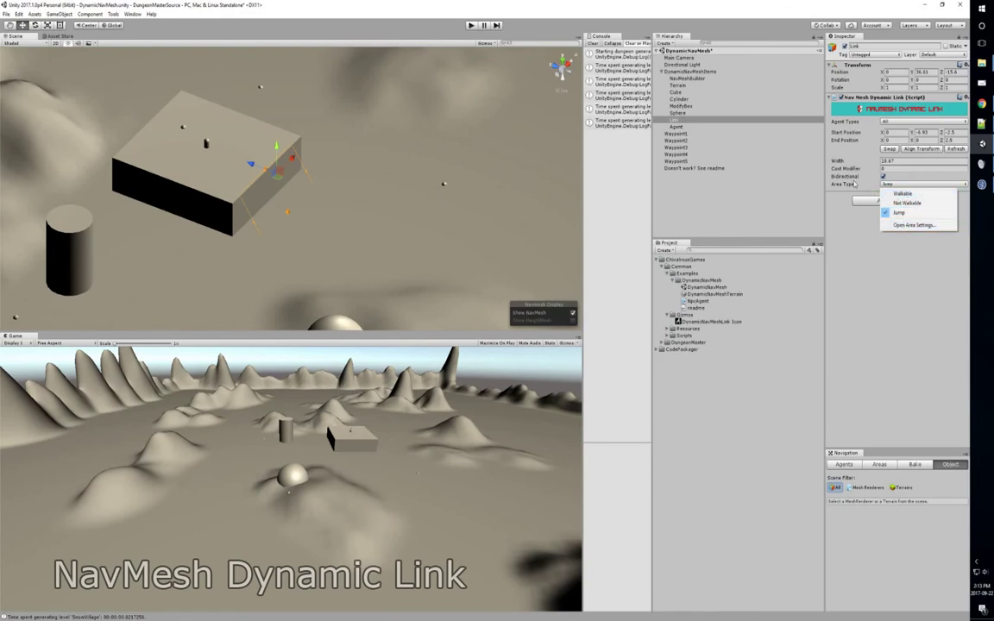
click(871, 237)
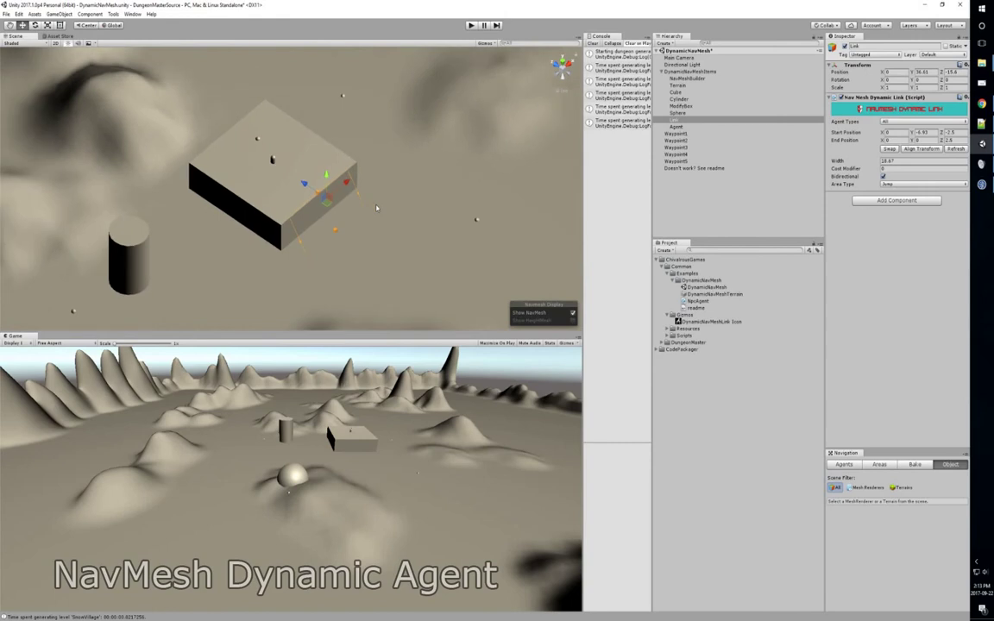
- Select the Agent capsule on top of the Cube and examine its Nav Mesh Dynamic Agent and Npc Agent components
right_drag(376, 208, 383, 212)
scroll(383, 213, down, 4)
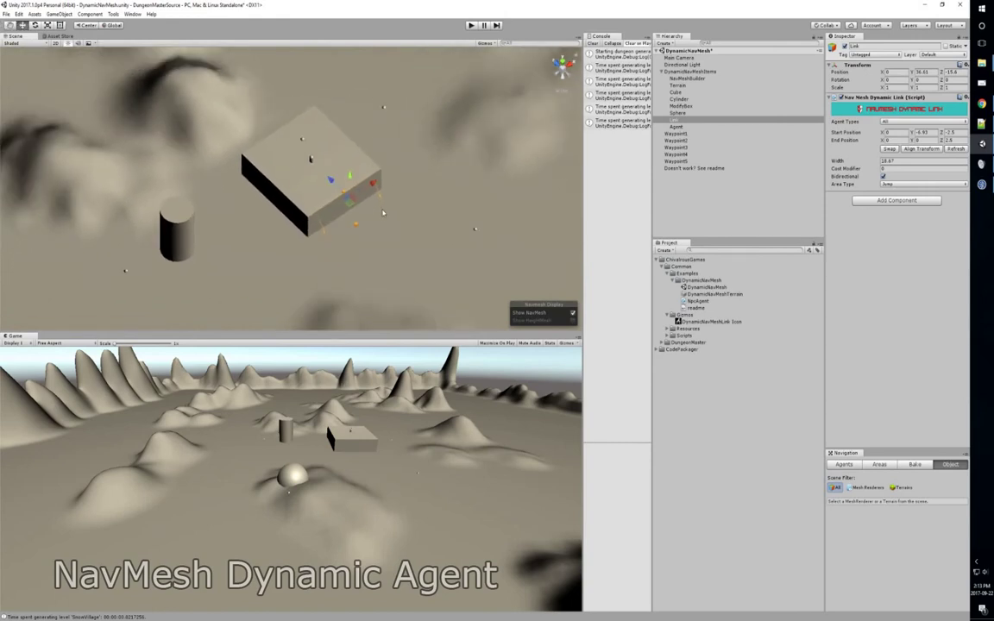
scroll(382, 212, down, 1)
middle_drag(310, 166, 287, 195)
scroll(287, 195, up, 8)
click(284, 198)
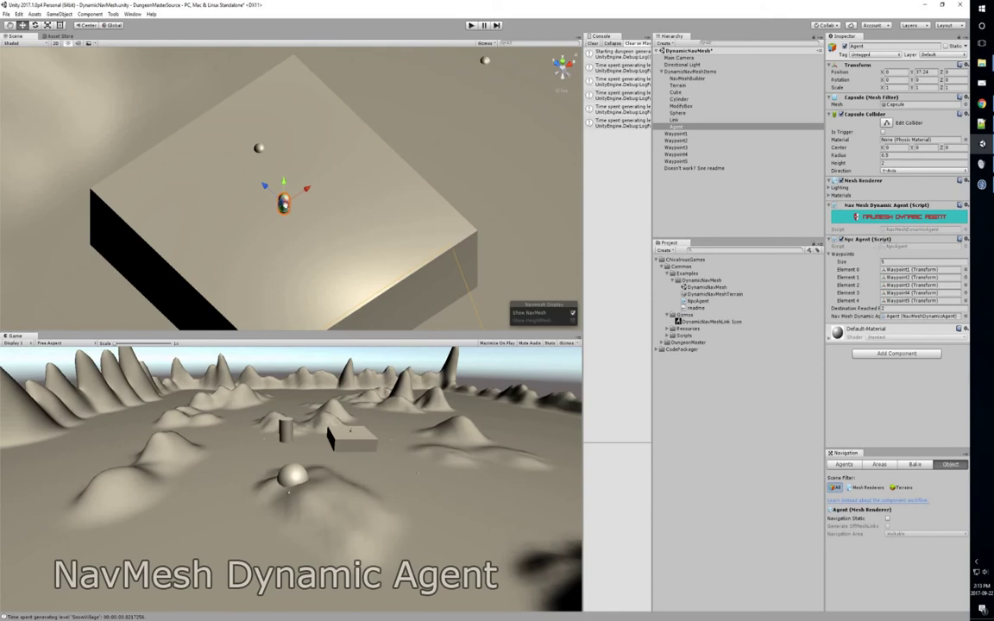
middle_drag(320, 213, 296, 179)
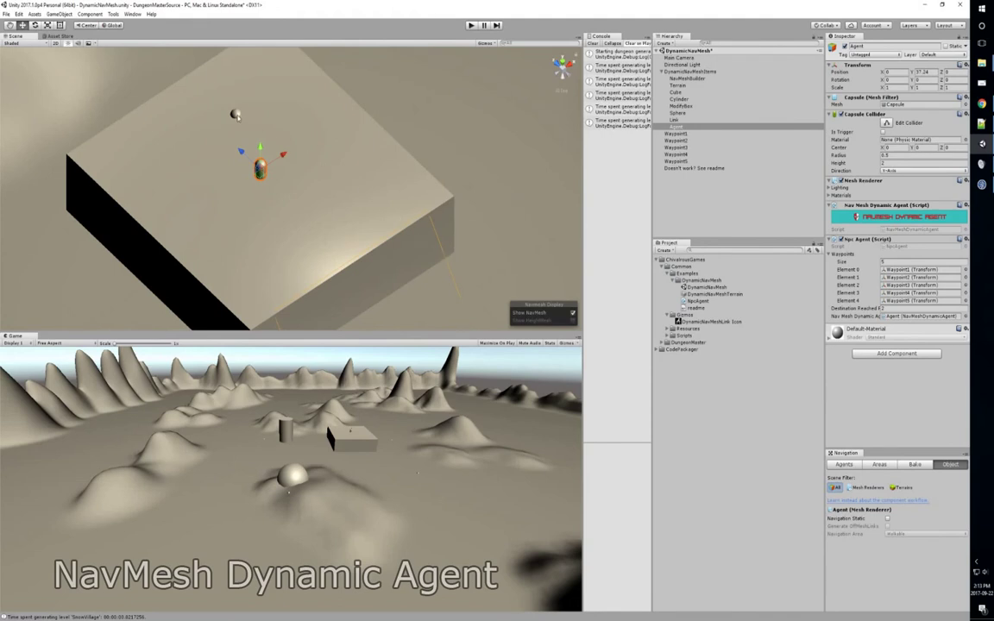
- Examine the waypoint spheres on the Cube and around the terrain, and return to the Agent
click(236, 114)
middle_drag(517, 226, 279, 224)
scroll(460, 221, down, 6)
scroll(460, 221, down, 3)
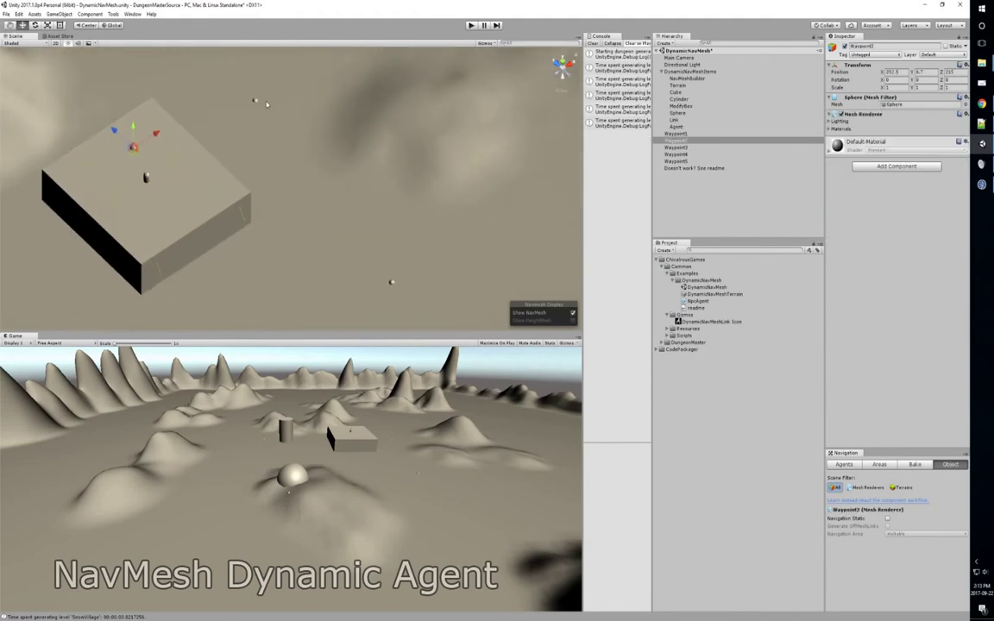
click(257, 101)
click(390, 285)
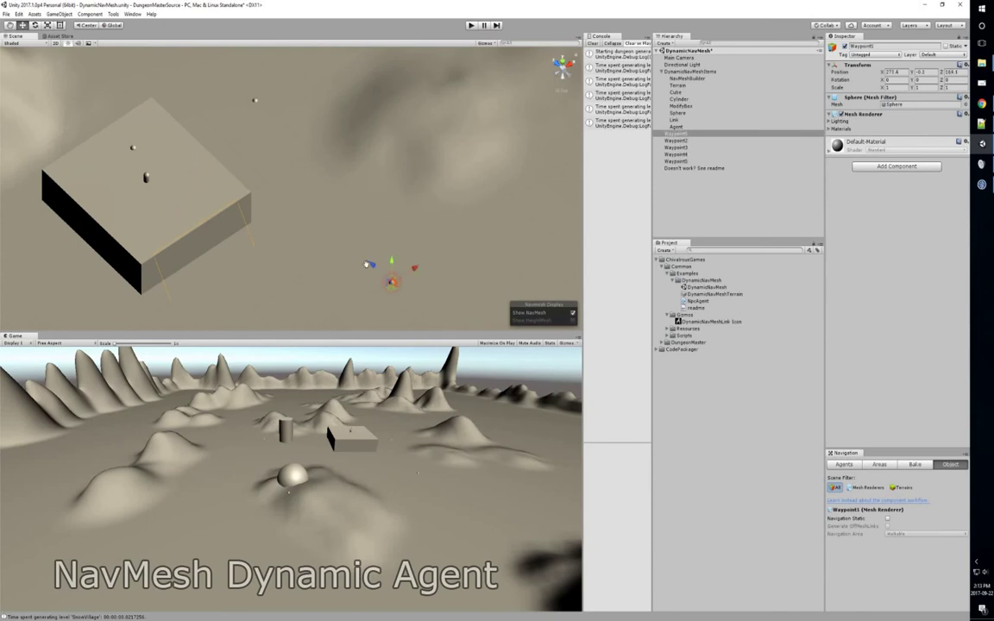
key(f)
click(182, 283)
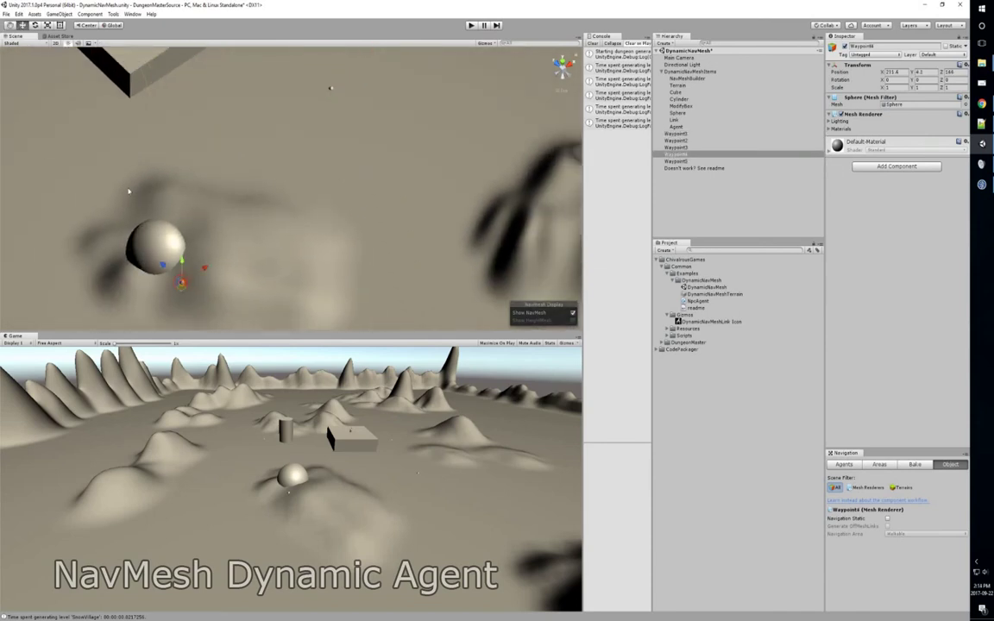
middle_drag(182, 207, 445, 307)
click(176, 238)
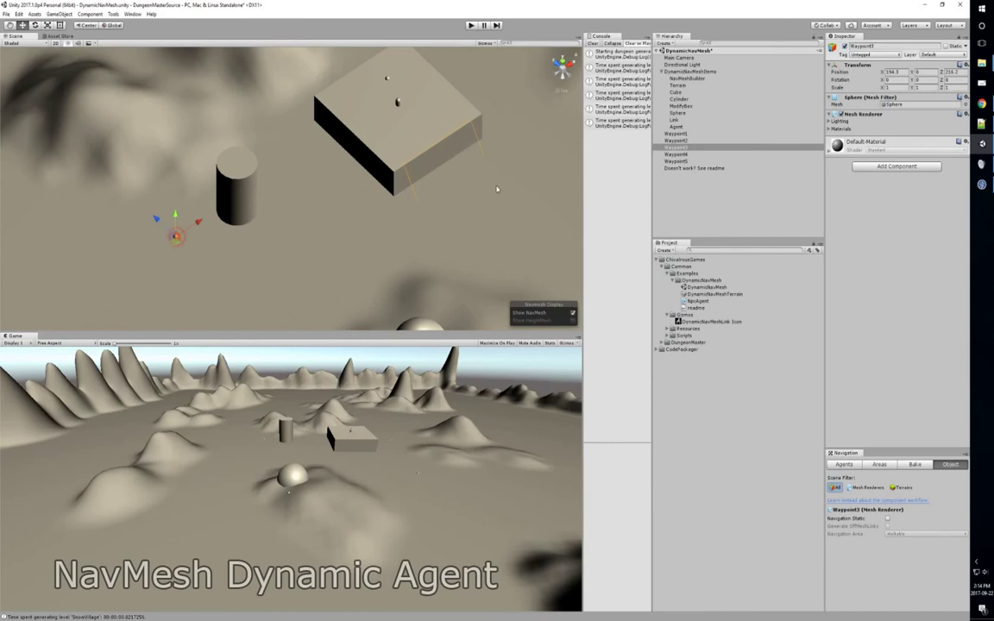
key(f)
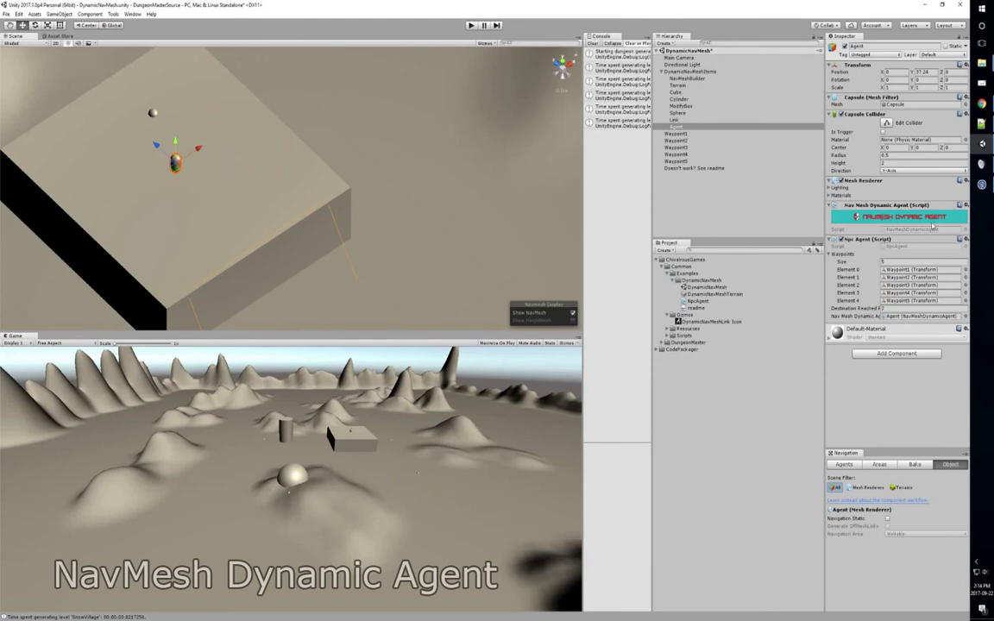
- Run the scene in play mode and examine the NavMesh generated over the whole terrain and its objects
scroll(254, 242, down, 1)
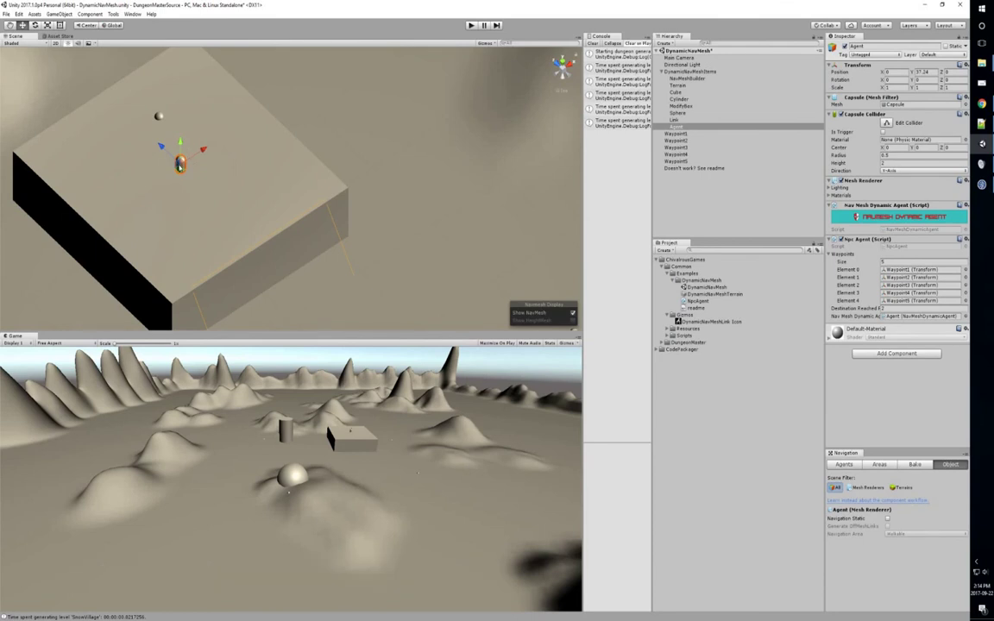
scroll(259, 218, down, 2)
scroll(259, 218, down, 8)
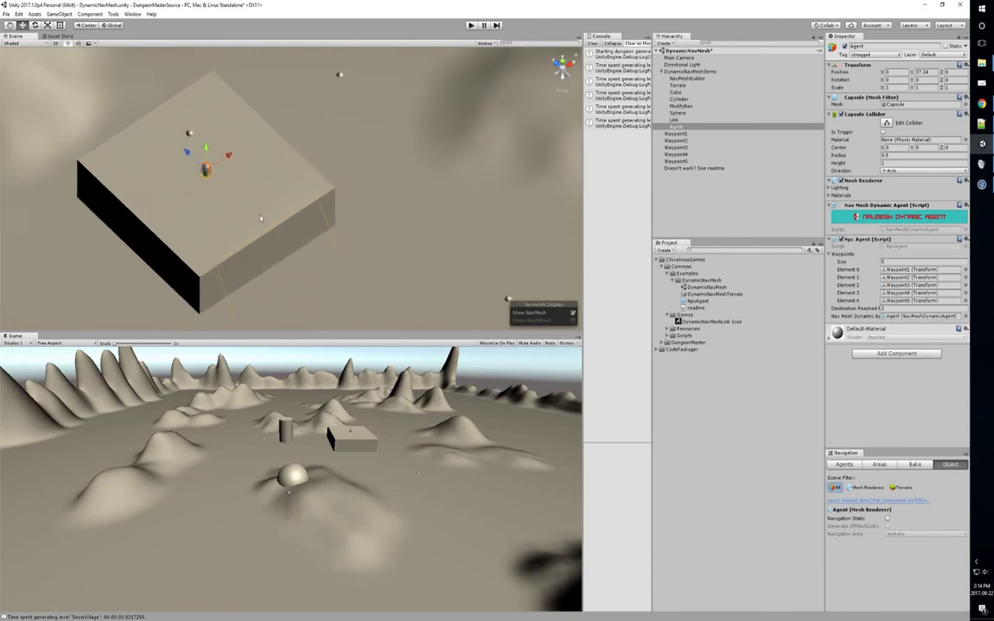
click(471, 25)
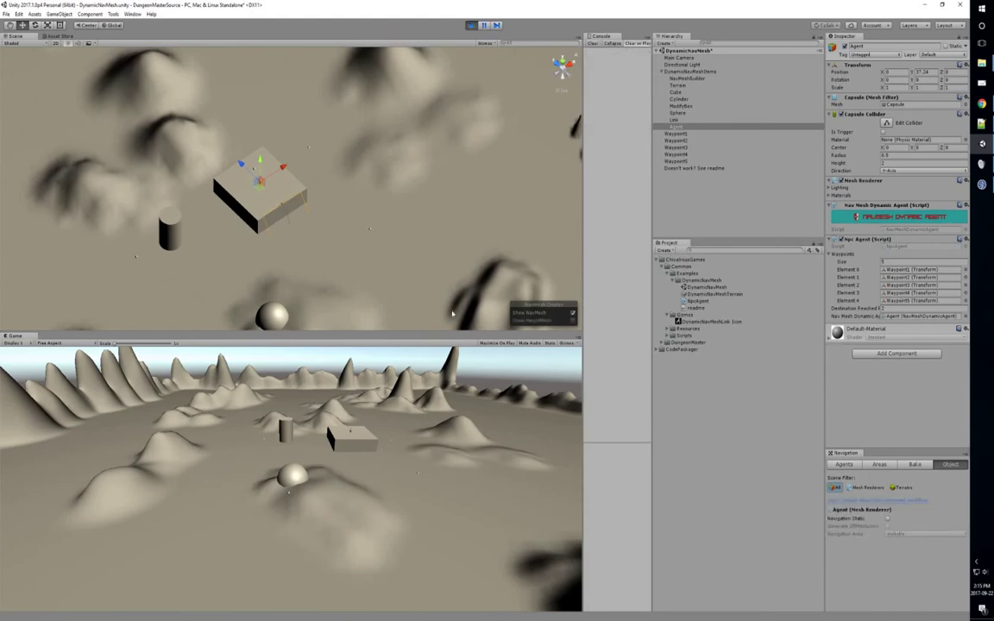
alt+drag(325, 204, 322, 171)
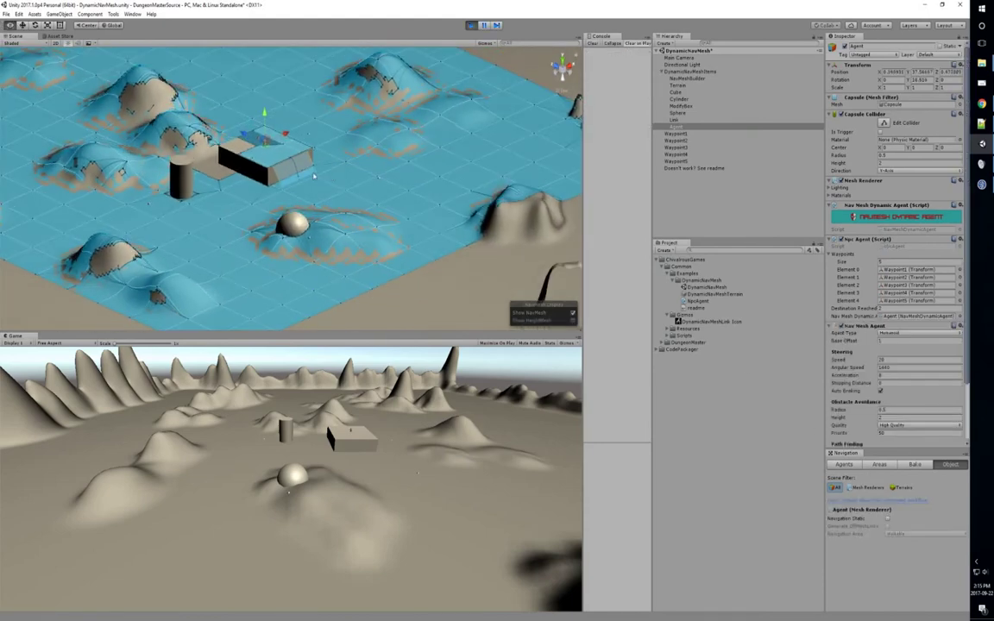
middle_drag(279, 178, 325, 220)
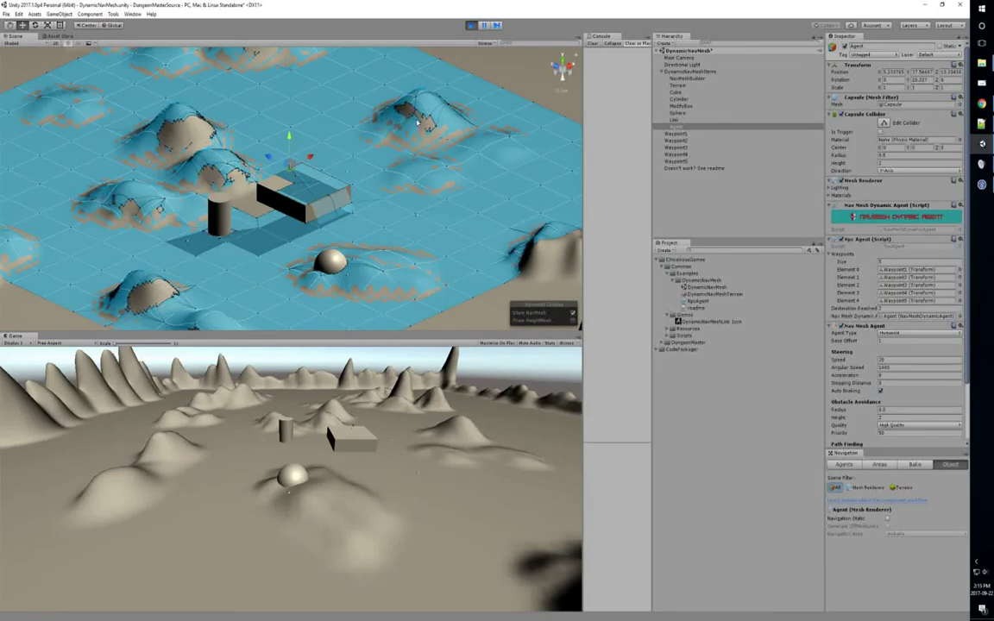
scroll(413, 155, down, 5)
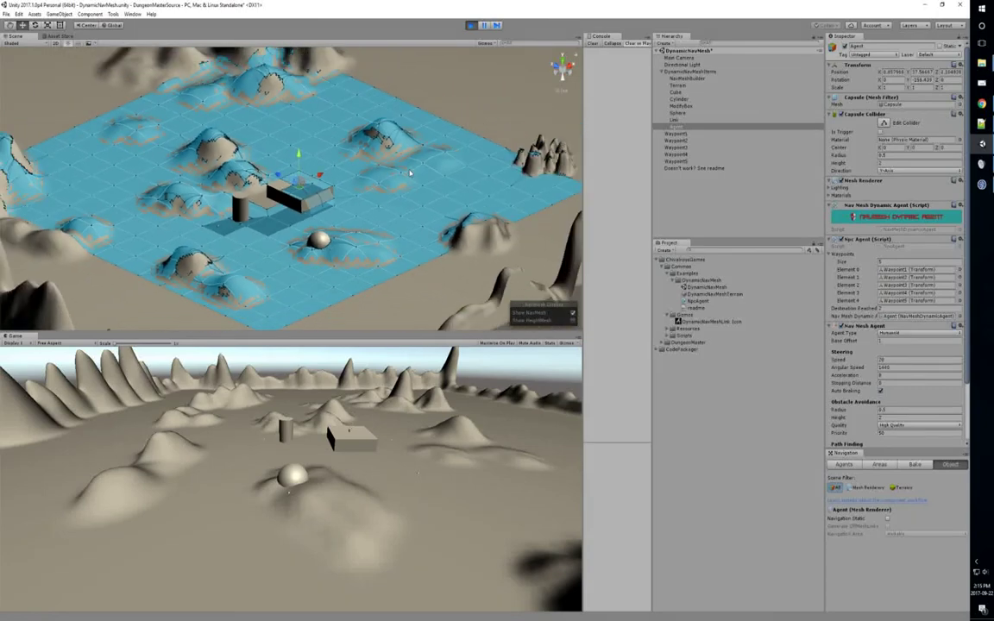
scroll(410, 174, down, 2)
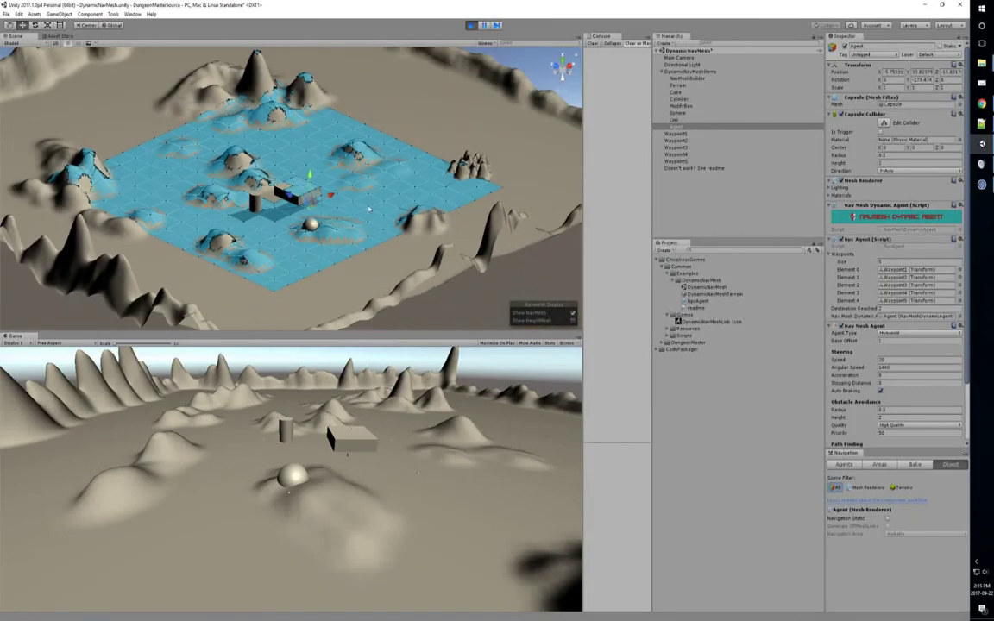
- Reposition the NavMeshBuilder in the running scene and examine the rebuilt NavMesh around the Cube and Cylinder
click(688, 78)
scroll(365, 207, up, 4)
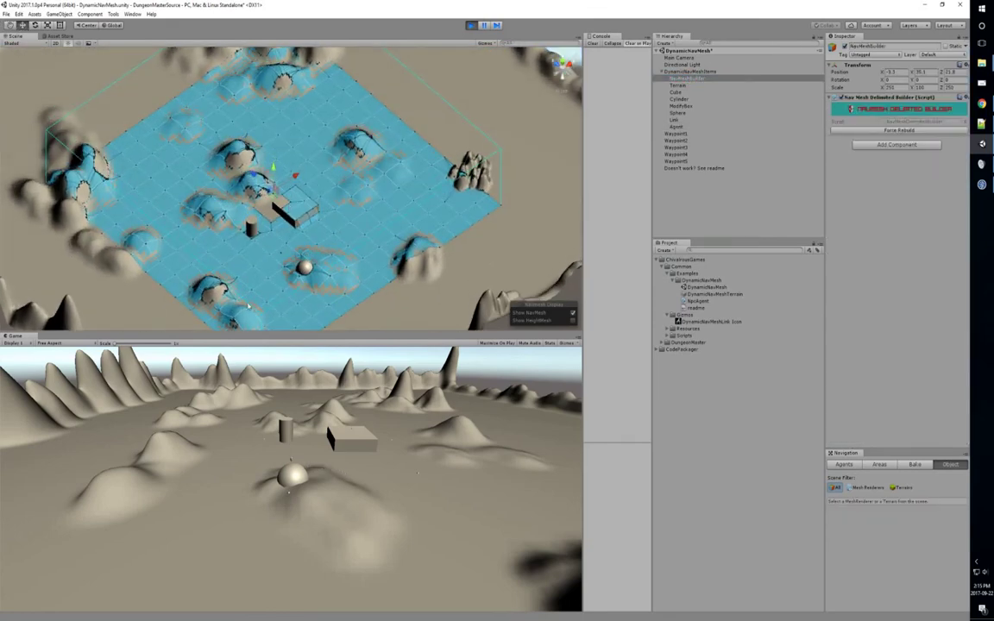
scroll(297, 250, up, 5)
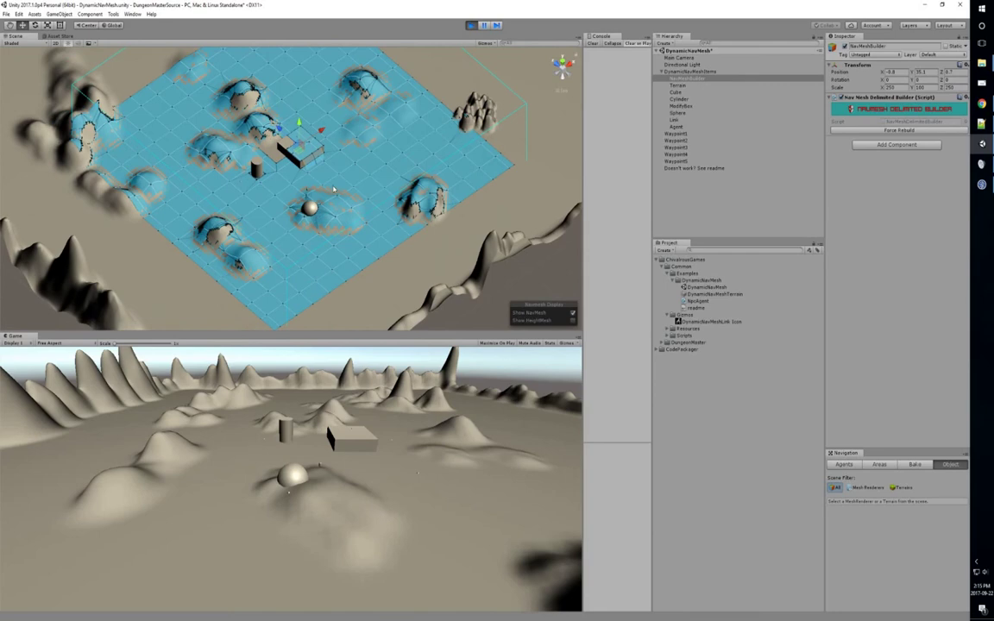
middle_drag(354, 188, 347, 235)
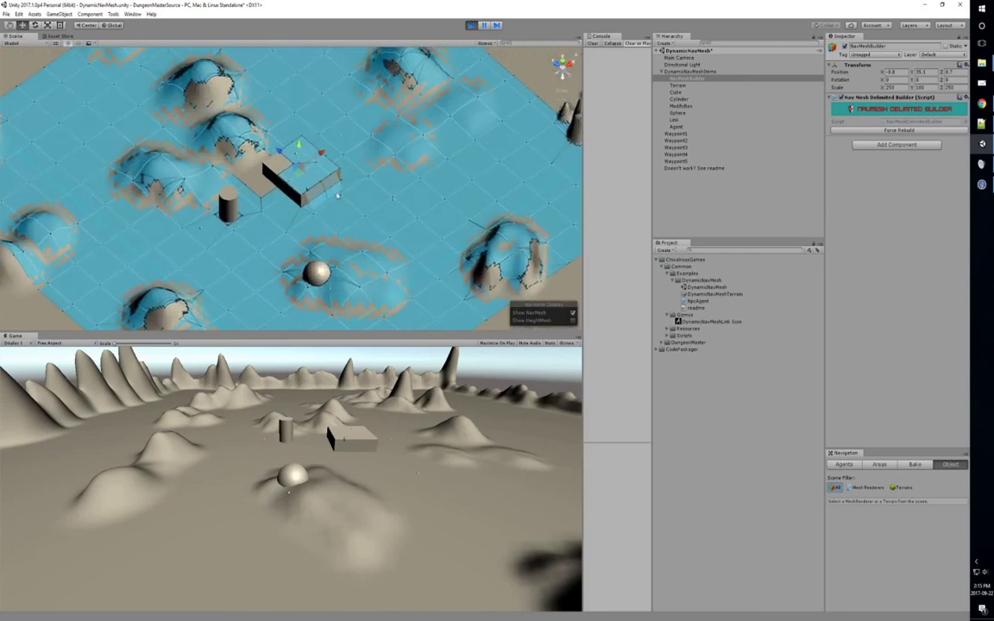
scroll(346, 152, up, 2)
scroll(345, 152, up, 2)
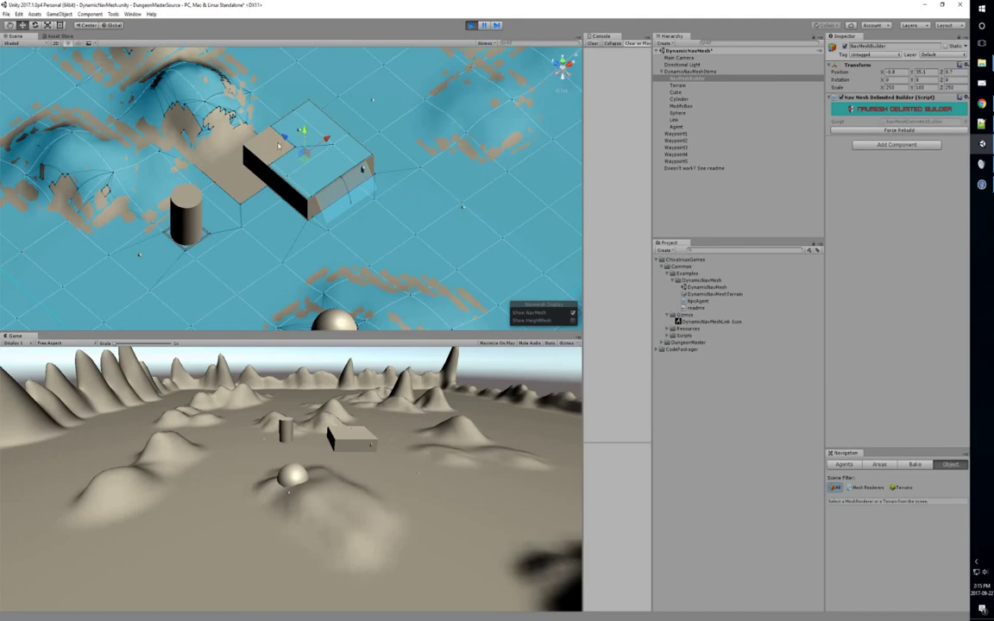
- Move the ModifyBox in the running scene from the Cube's corner onto the open terrain between the Cylinder and the Sphere
click(681, 105)
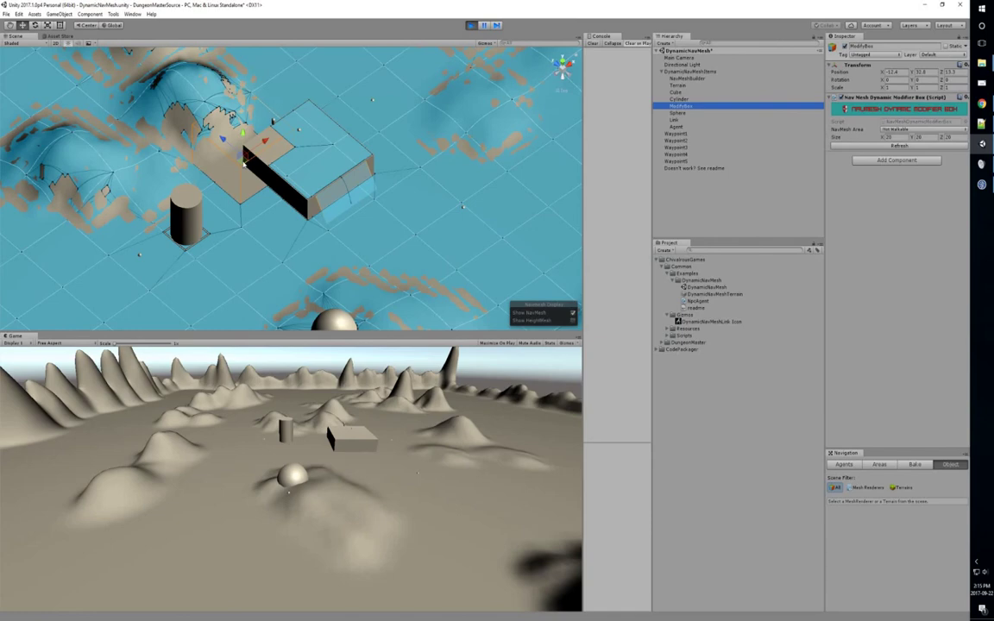
drag(243, 164, 406, 263)
scroll(417, 228, down, 2)
middle_drag(366, 238, 363, 132)
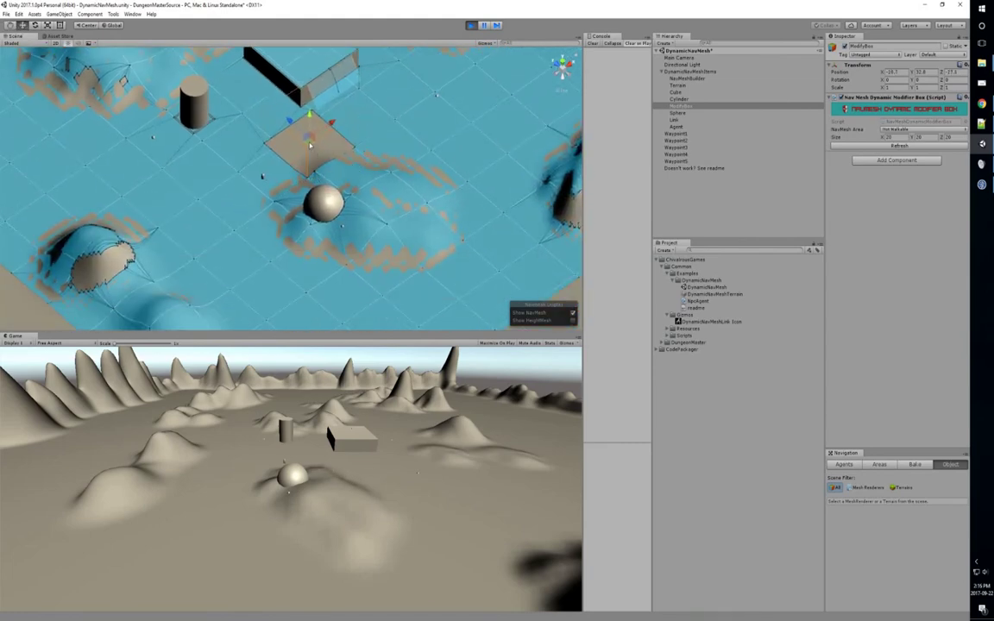
drag(309, 144, 206, 198)
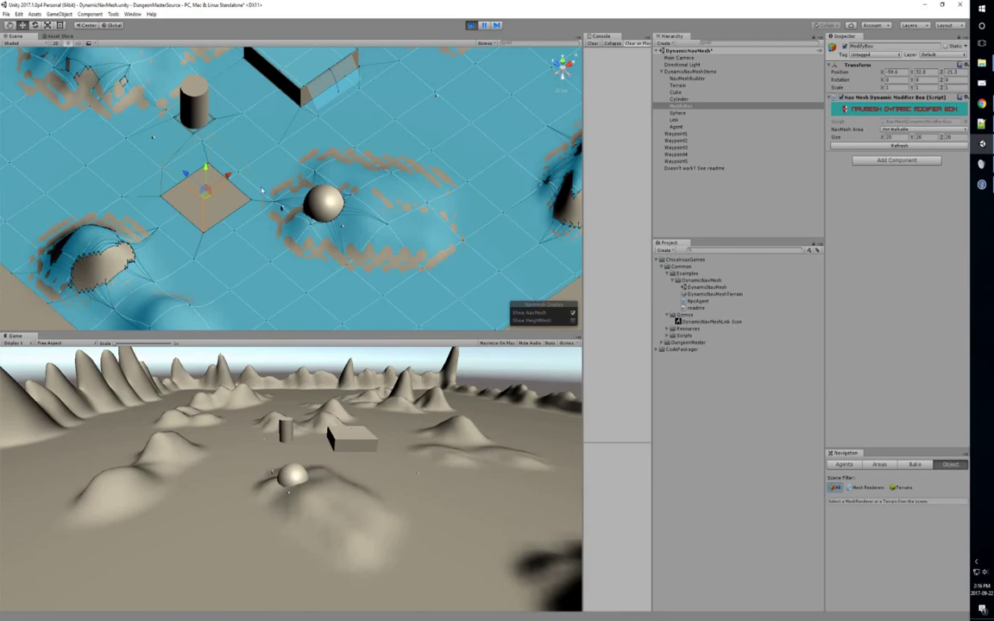
- Reposition the ModifyBox onto the hill beside the Sphere, shifting it around the slope to block the agent's path
drag(202, 197, 405, 189)
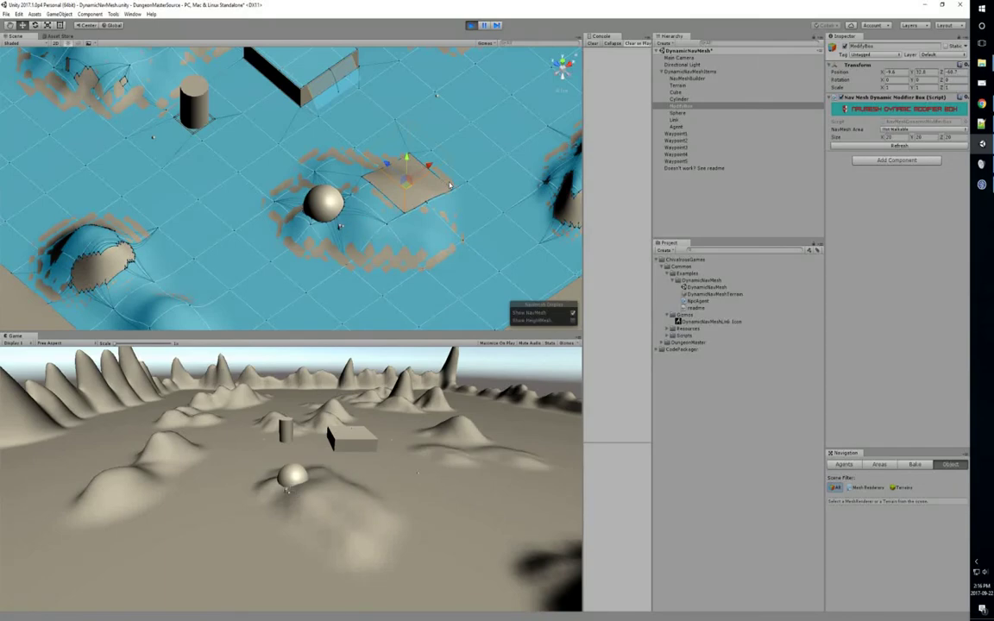
drag(450, 185, 350, 207)
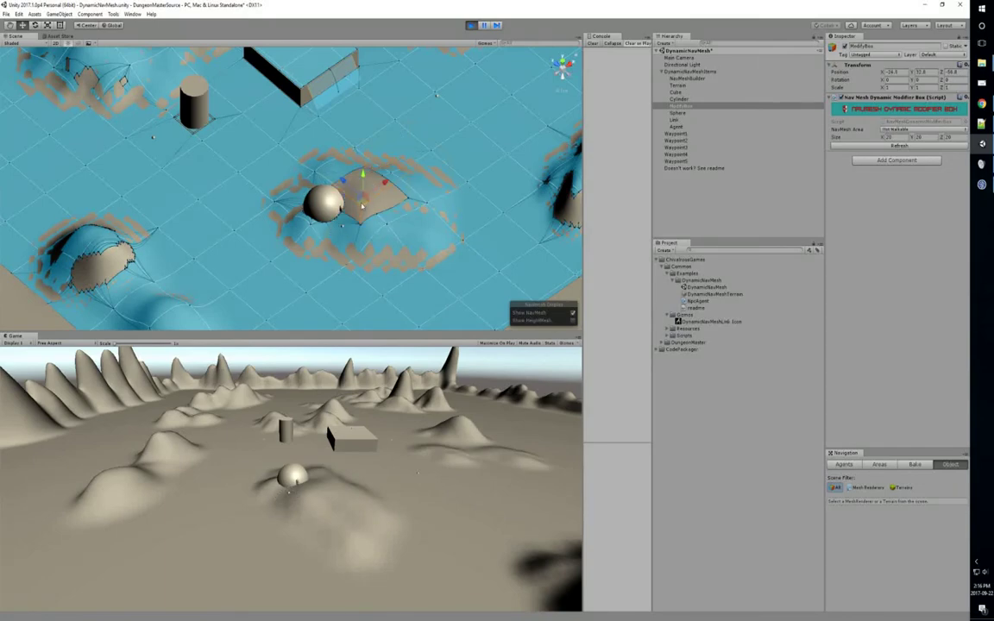
drag(362, 205, 370, 200)
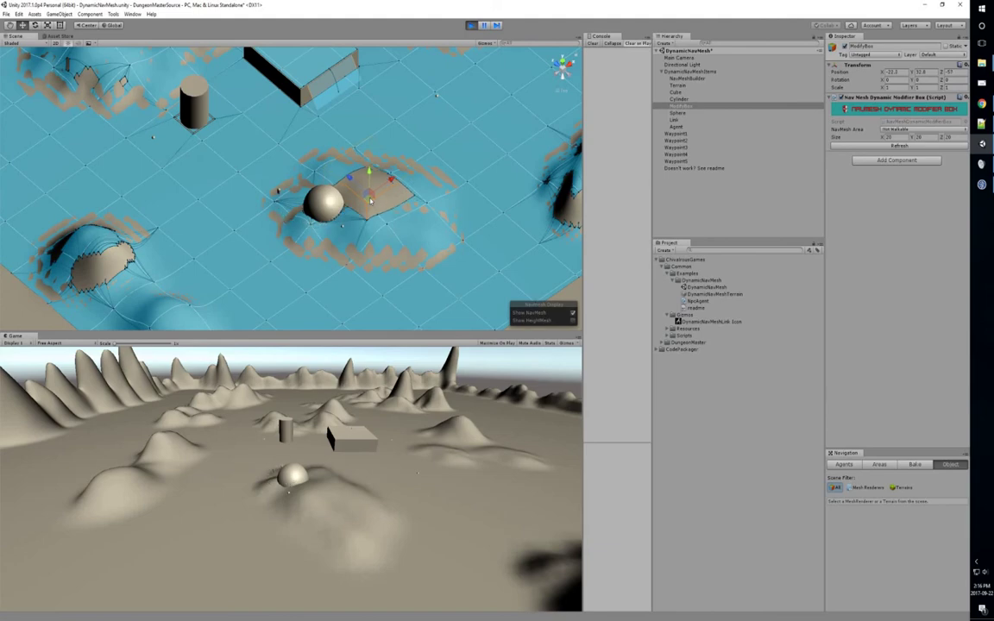
drag(370, 200, 397, 178)
scroll(451, 163, down, 5)
middle_drag(365, 128, 341, 192)
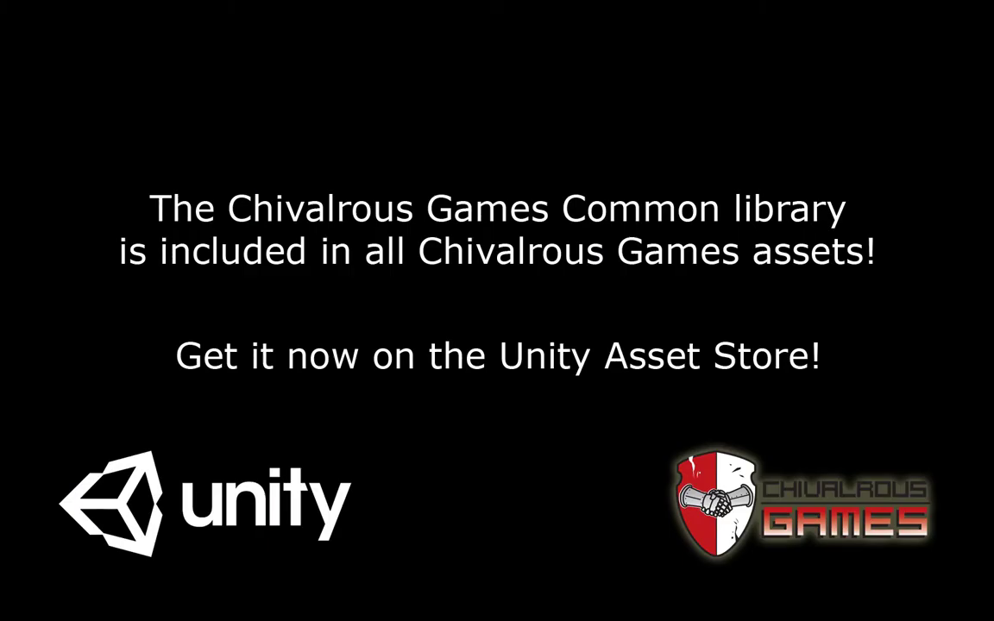